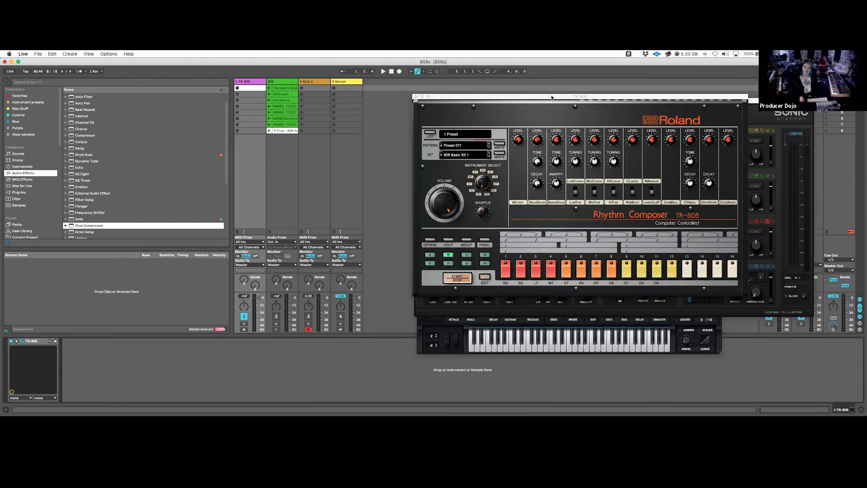
Reposition the TR-808 plug-in window within the Live set and trigger its bass drum sound
drag(551, 98, 526, 95)
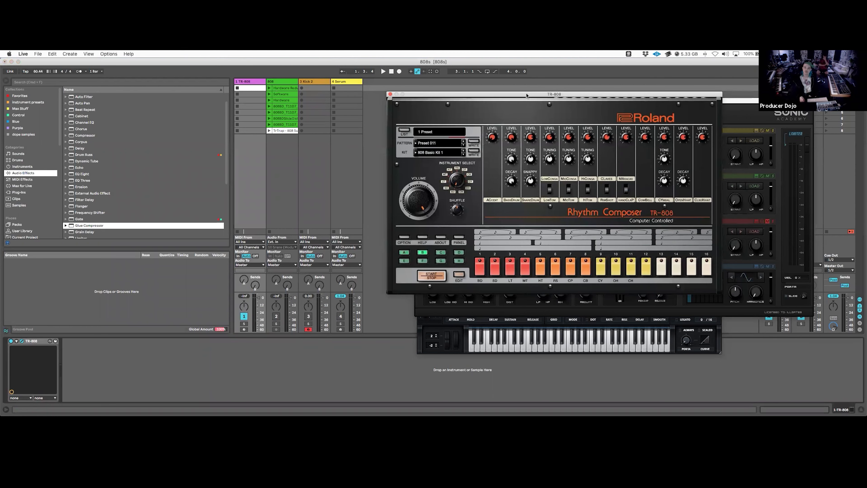
drag(526, 95, 521, 97)
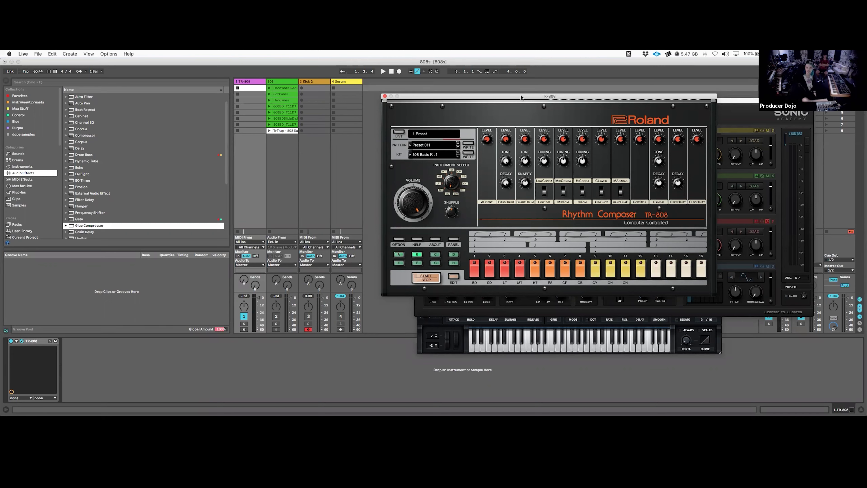
click(507, 183)
click(476, 272)
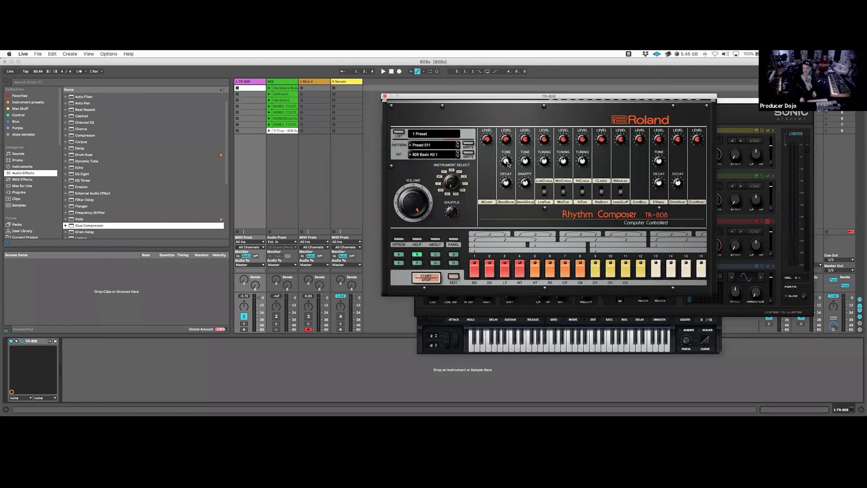
Shorten the TR-808 bass drum's decay and then lengthen it, triggering the drum after each change
mouse_move(505, 182)
drag(505, 182, 470, 282)
click(477, 273)
drag(505, 182, 508, 114)
click(473, 269)
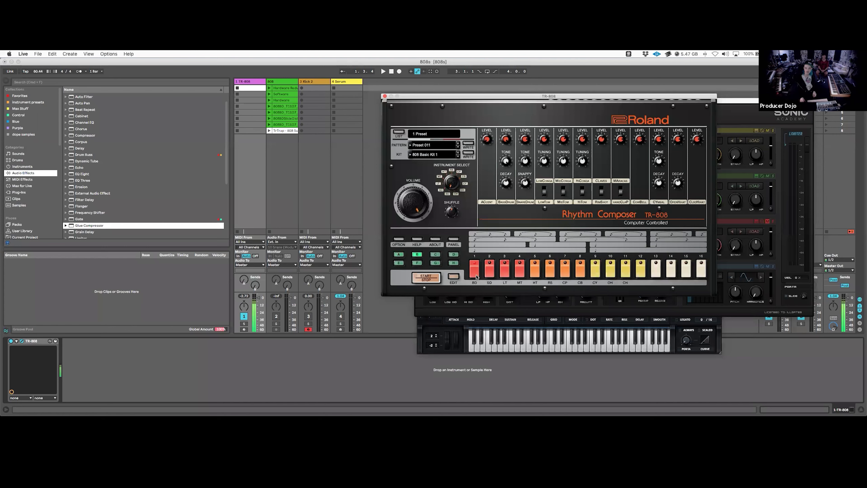
Shorten the TR-808 bass drum's decay again, fine-tune it, and trigger the drum repeatedly to audition the result
drag(506, 182, 522, 270)
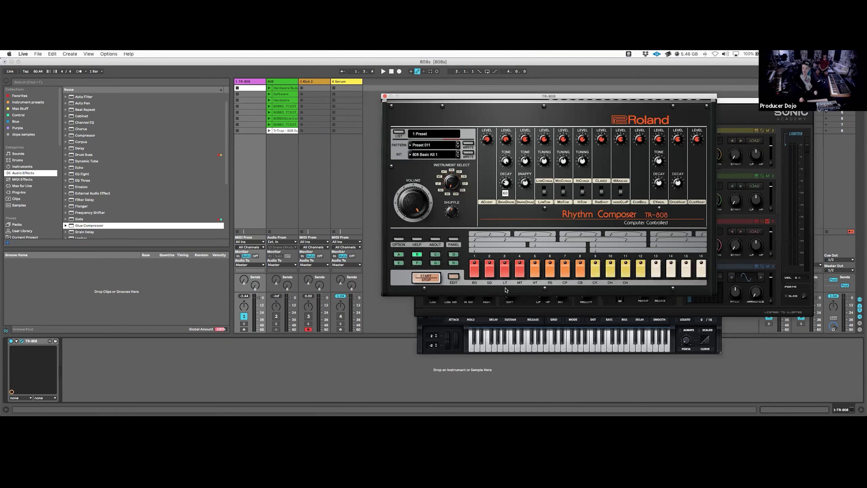
click(474, 268)
click(474, 268)
drag(508, 189, 509, 187)
click(473, 272)
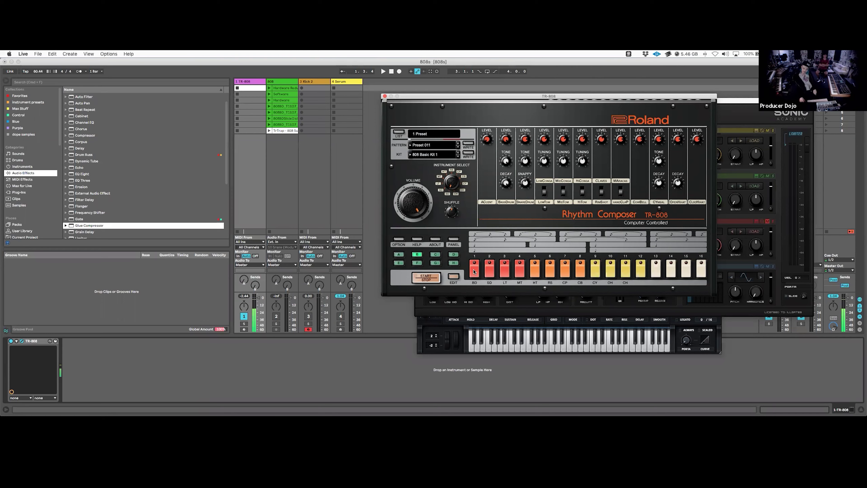
click(474, 271)
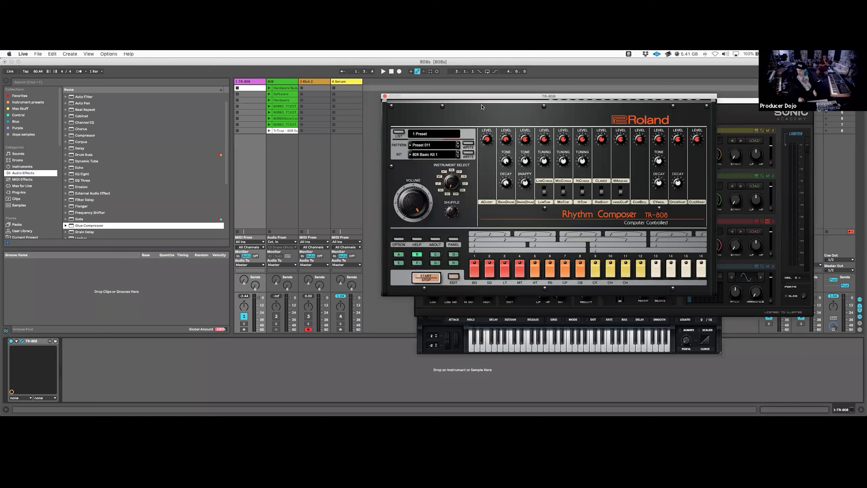
Switch to Google Chrome and search the web for "dynamix ii" in a new tab
mouse_move(441, 411)
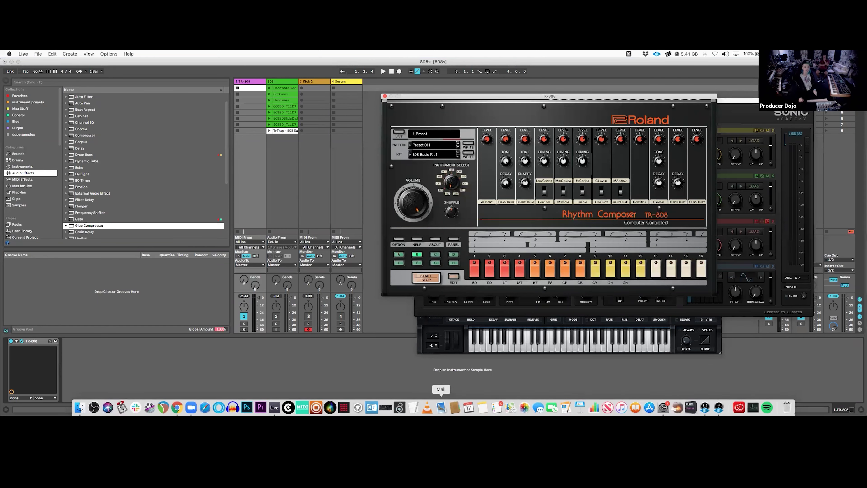
click(177, 407)
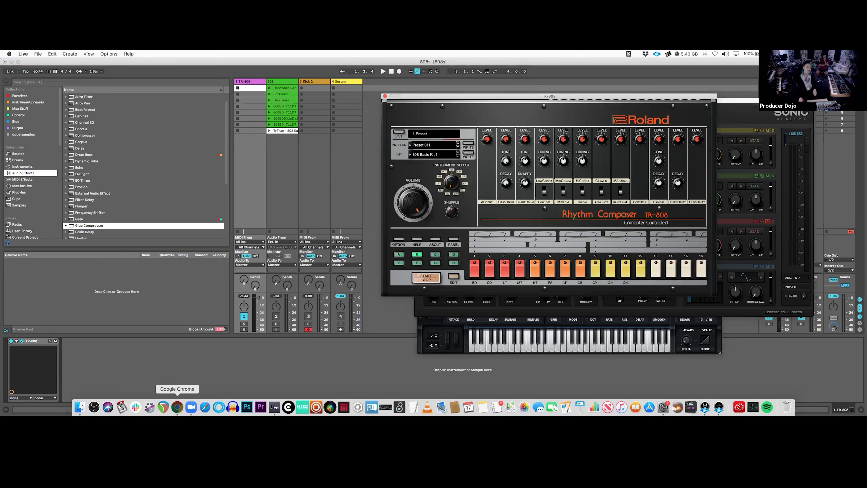
key(super+t)
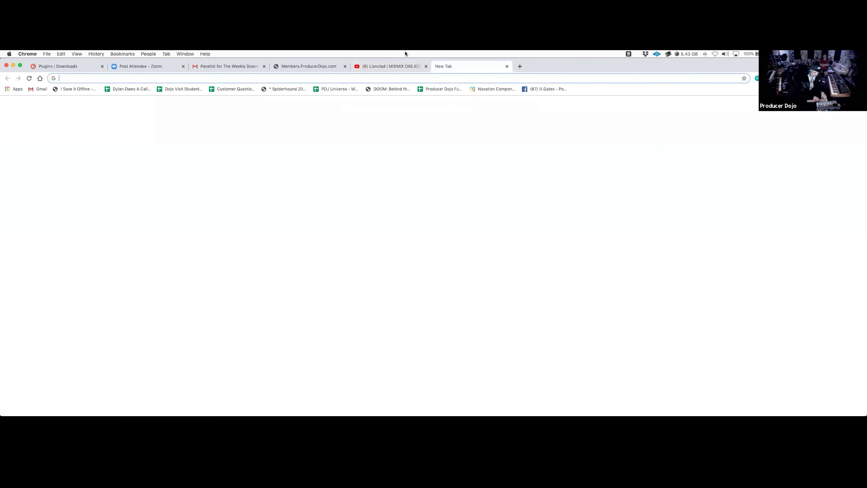
text(dynamix)
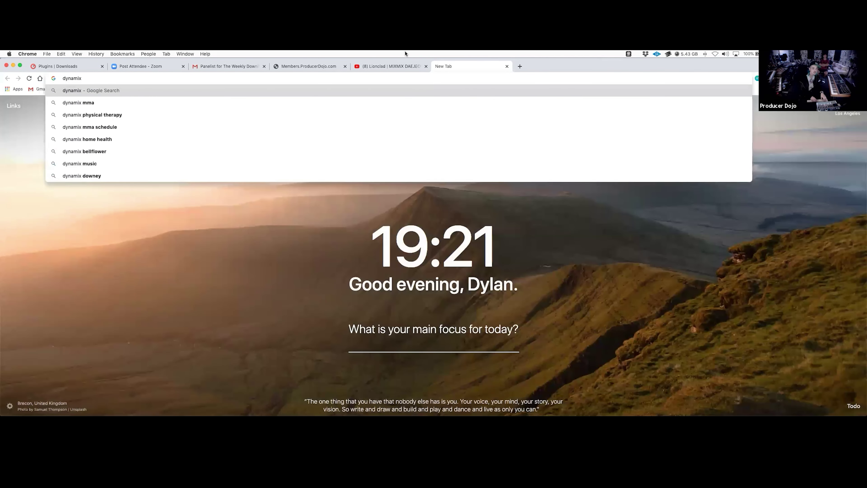
text( ii)
key(Return)
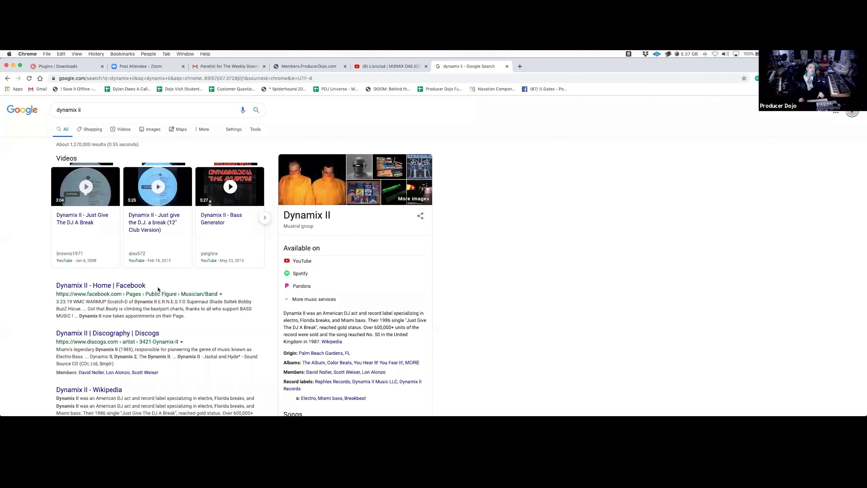
Play the "Dynamix II - Bass Generator" video and expand its description to view the song and album details
click(222, 219)
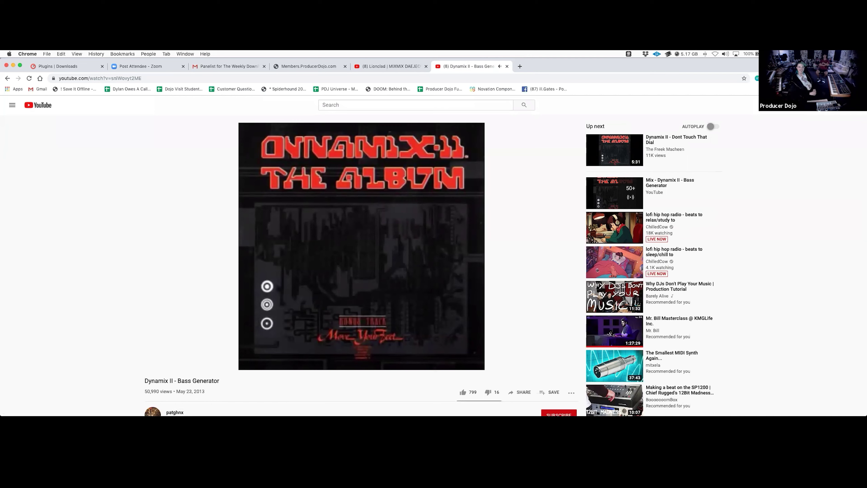
scroll(174, 262, down, 1)
scroll(173, 262, down, 4)
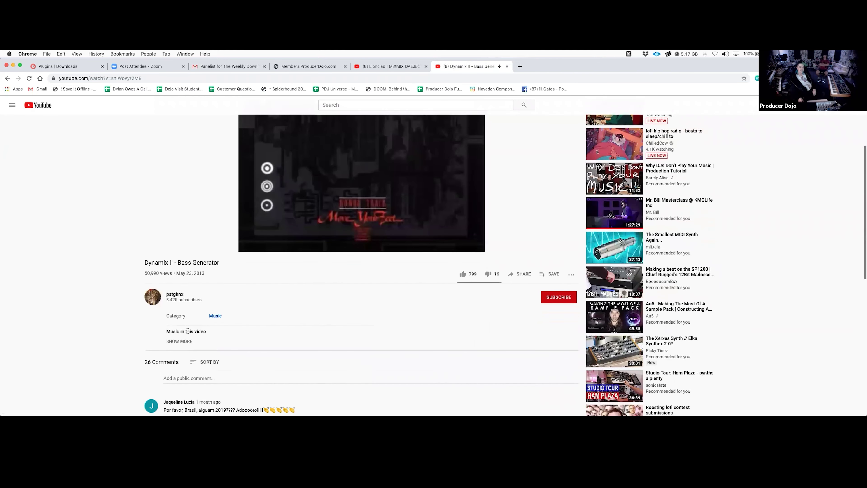
click(181, 341)
scroll(252, 362, down, 2)
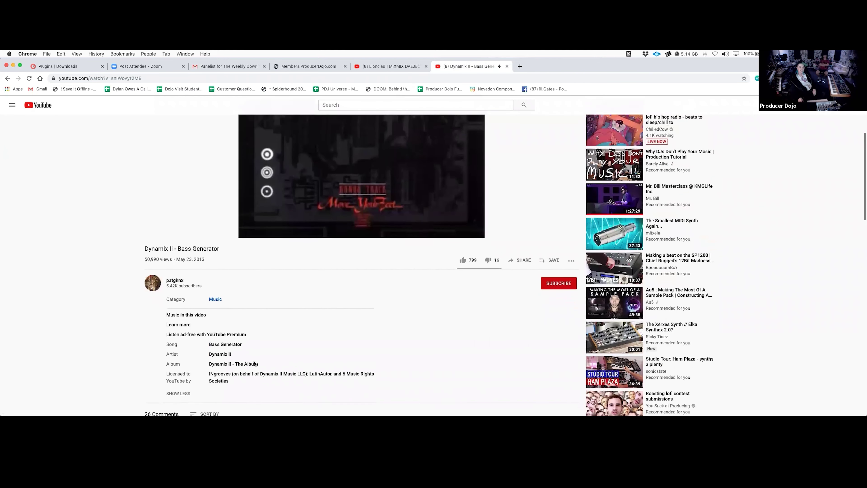
scroll(254, 362, up, 5)
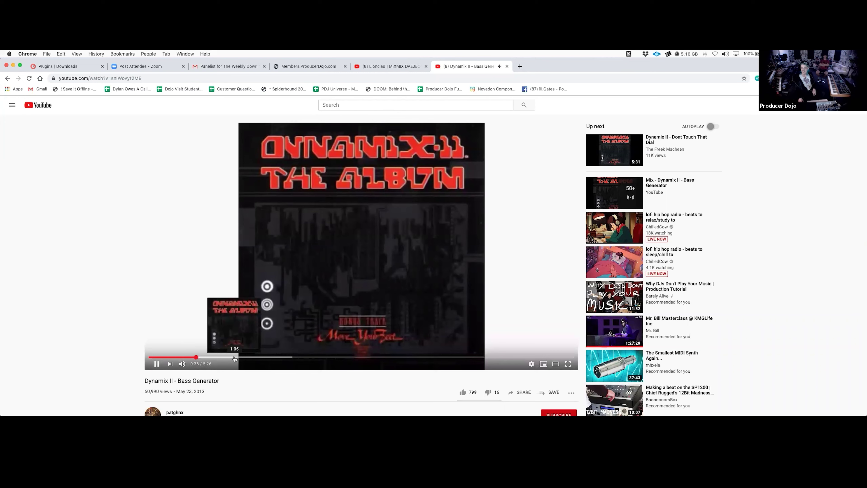
Skip ahead to about 1:05 in Bass Generator, then play "Dynamix II - Dont Touch That Dial" and pause it
click(235, 357)
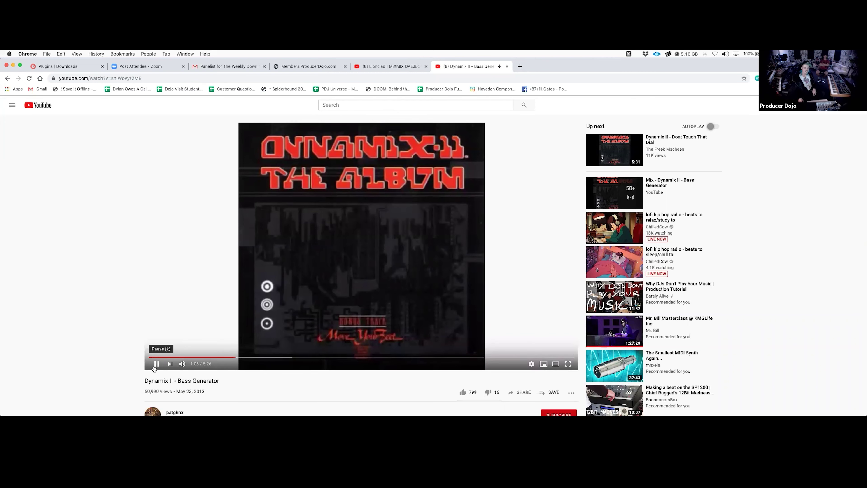
click(615, 150)
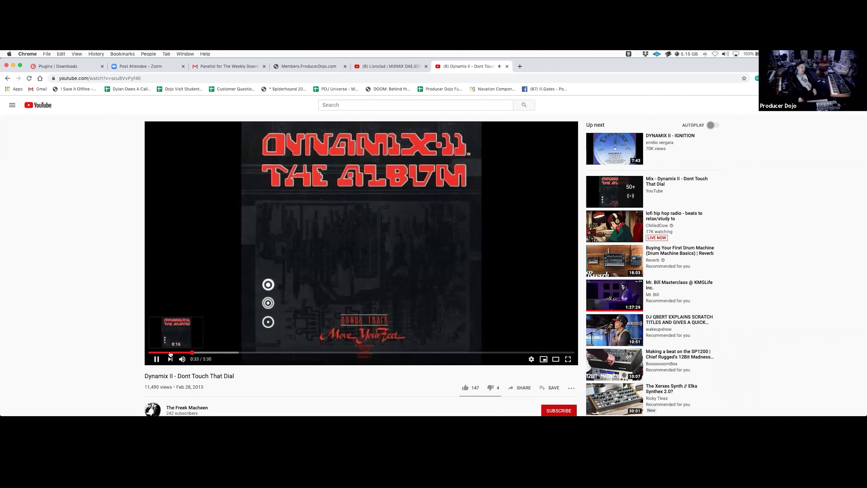
click(155, 359)
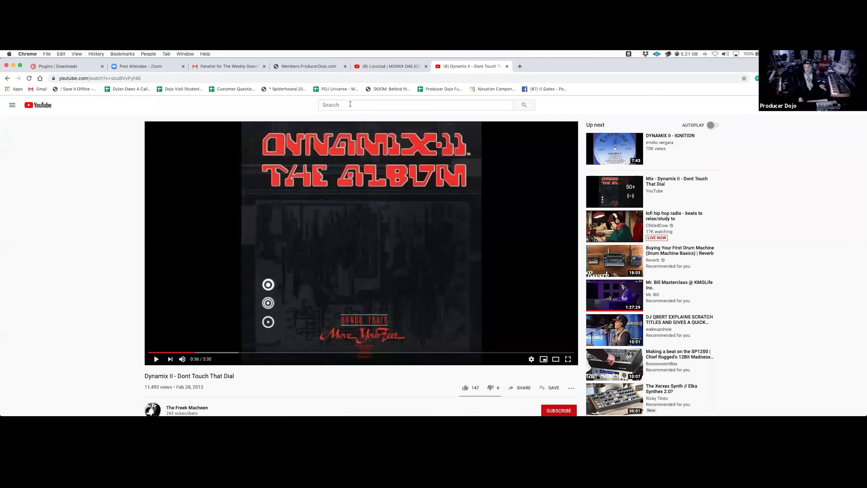
Search YouTube for "arthur baker breaker's revenge"
click(350, 104)
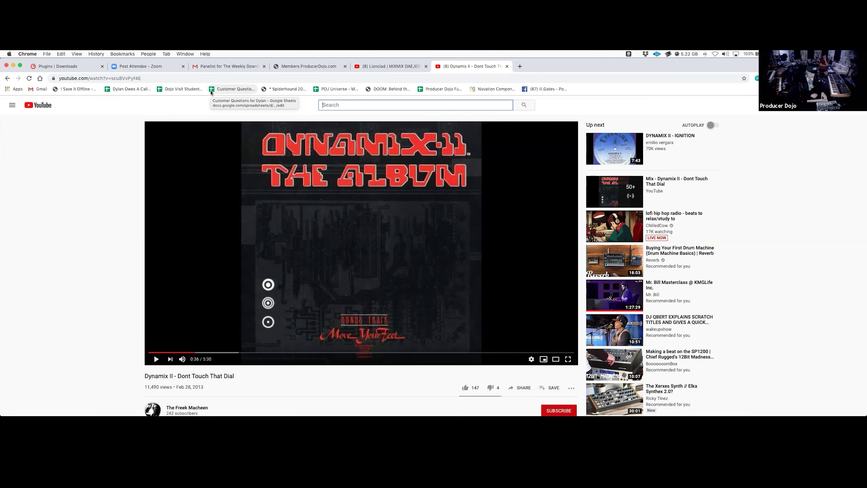
text(arthur bake)
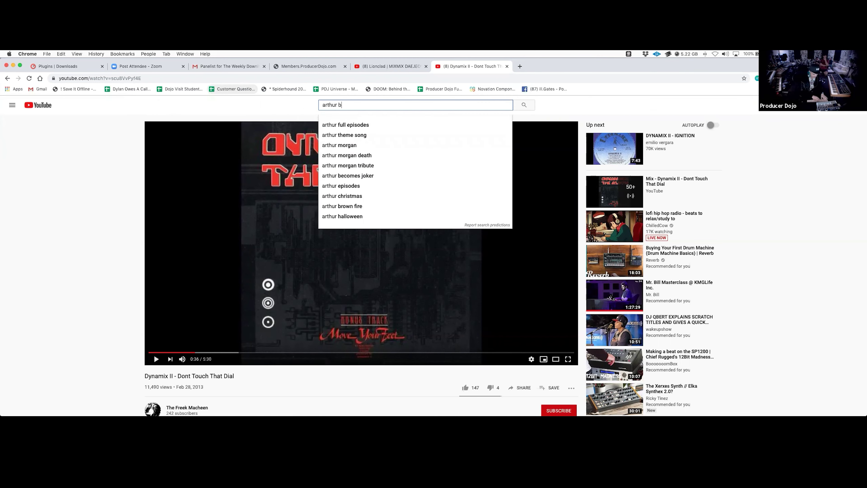
key(Down)
key(Return)
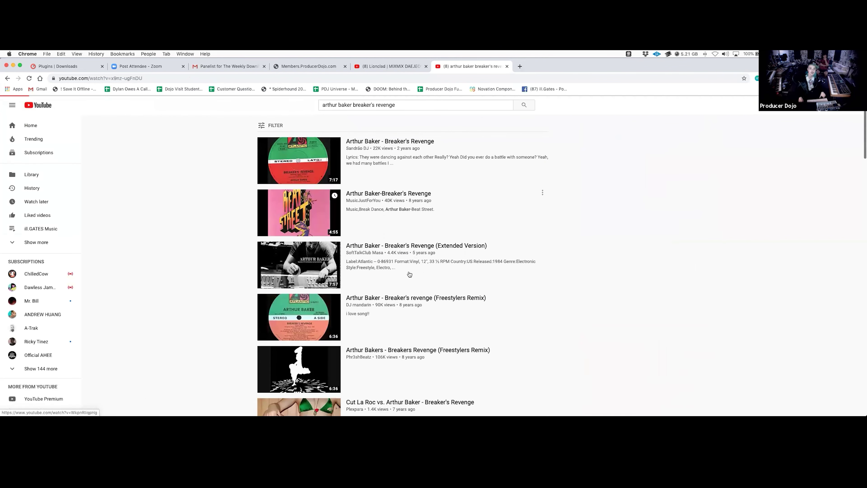
Play the "Arthur Baker - Breaker's Revenge" video, skip ahead to about 1:19, and pause it
click(287, 361)
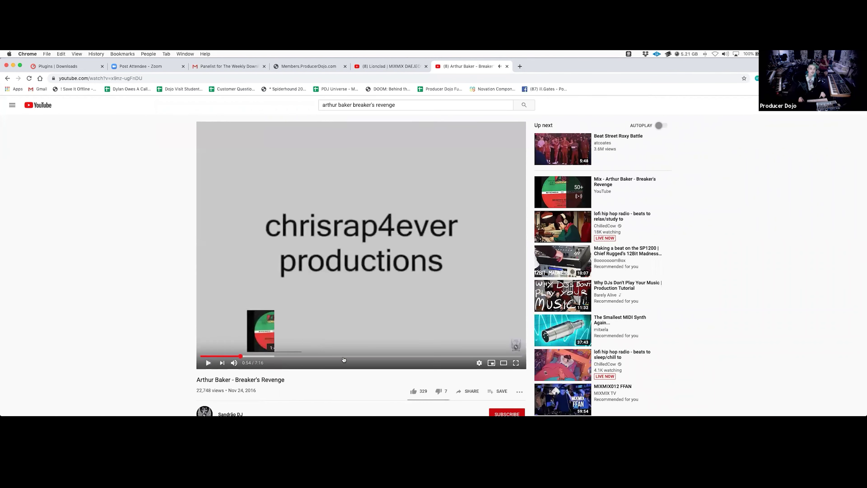
click(241, 356)
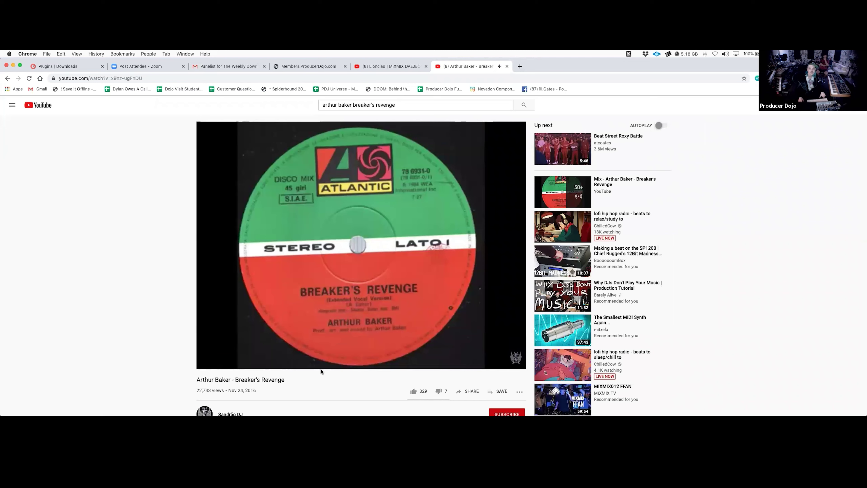
click(258, 358)
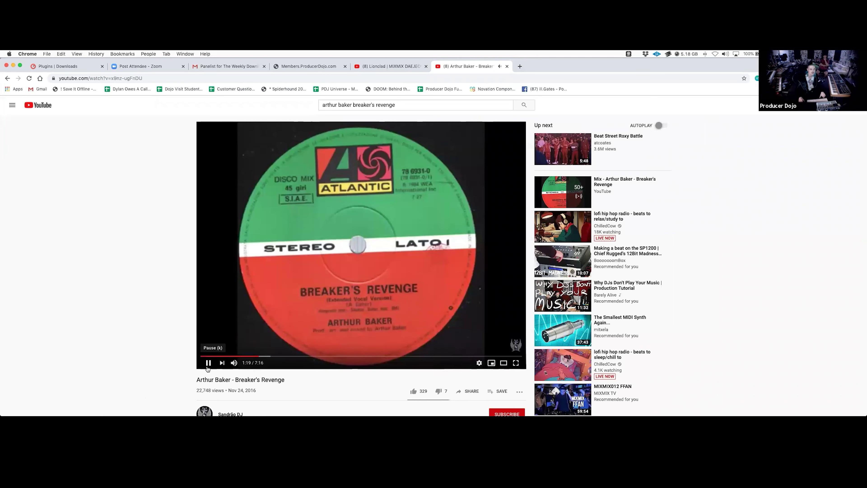
click(207, 366)
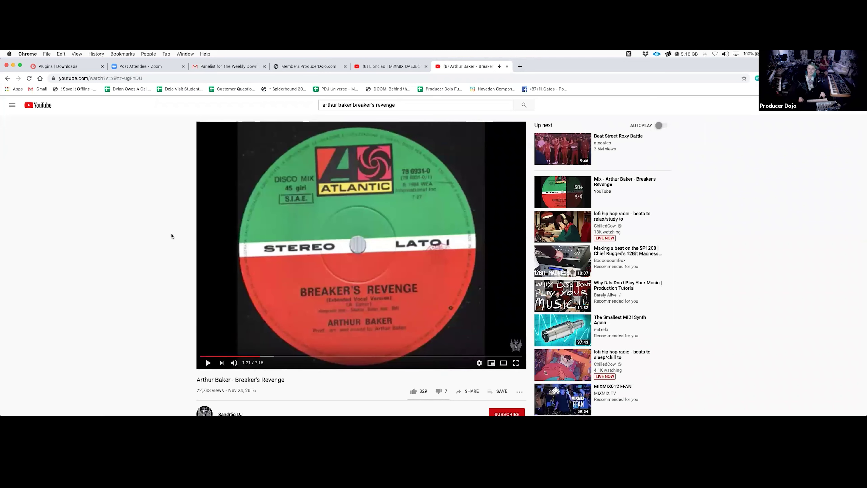
Switch back to Ableton Live, move the TR-808 window farther aside, and launch the Hardware clip on the 808 track
key(super+Tab)
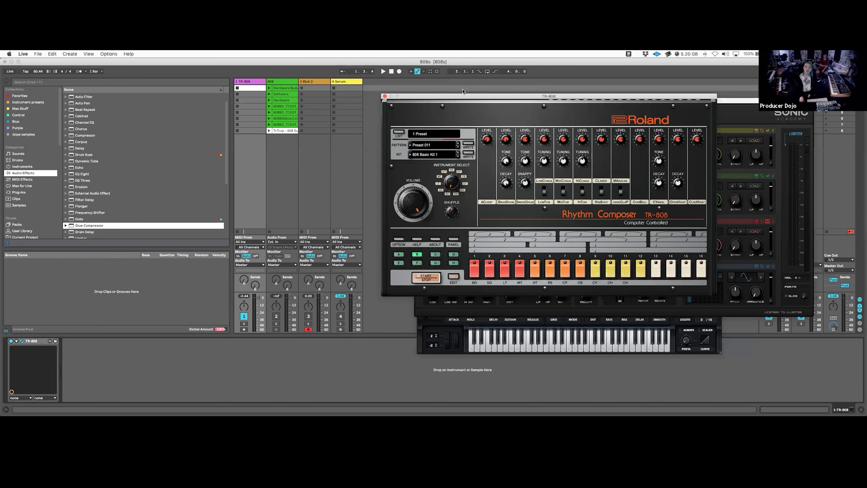
drag(460, 96, 403, 105)
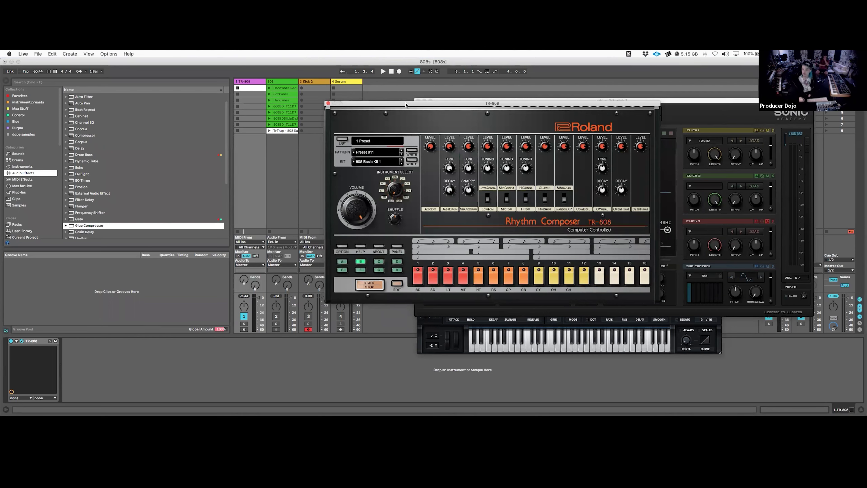
click(278, 94)
click(277, 100)
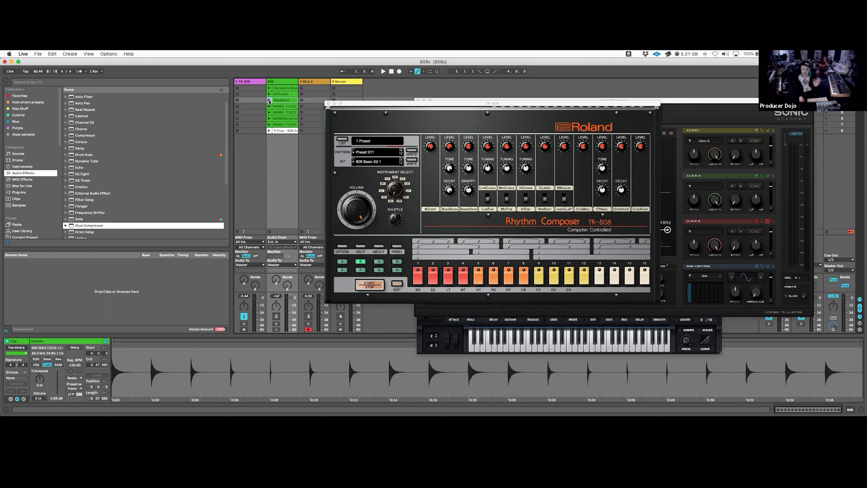
click(269, 101)
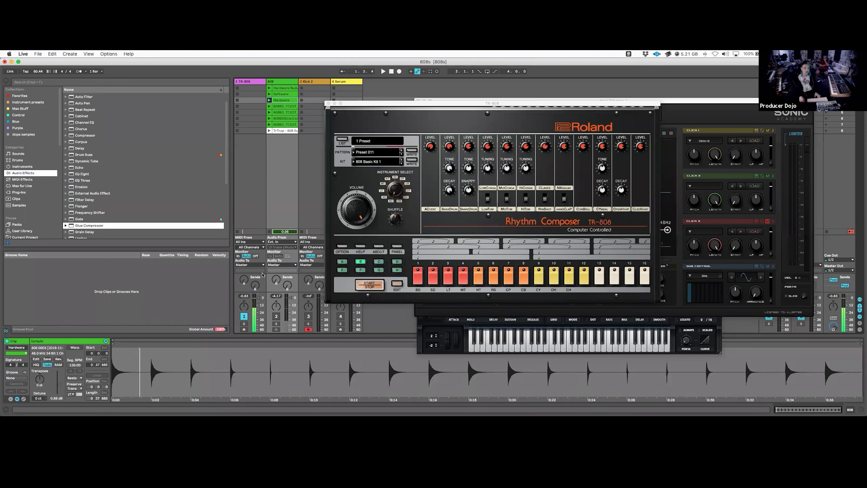
Turn off the TR-808 device on its track and activate the 808 audio track
click(252, 84)
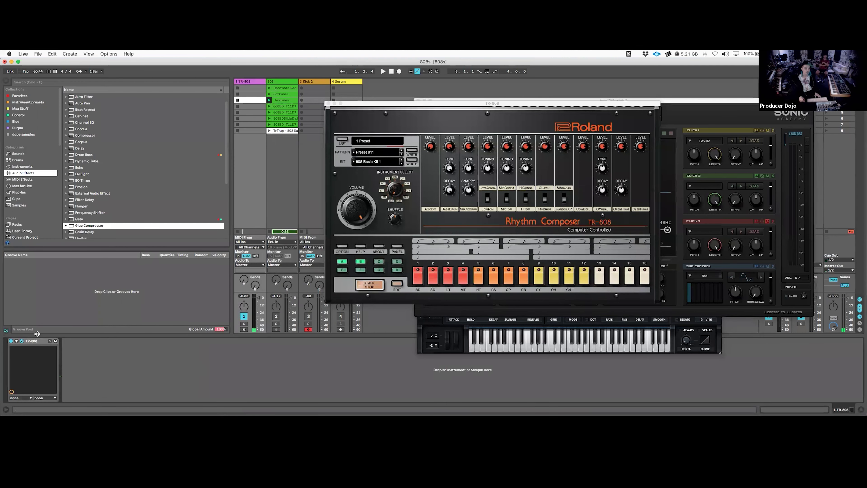
click(11, 340)
click(277, 316)
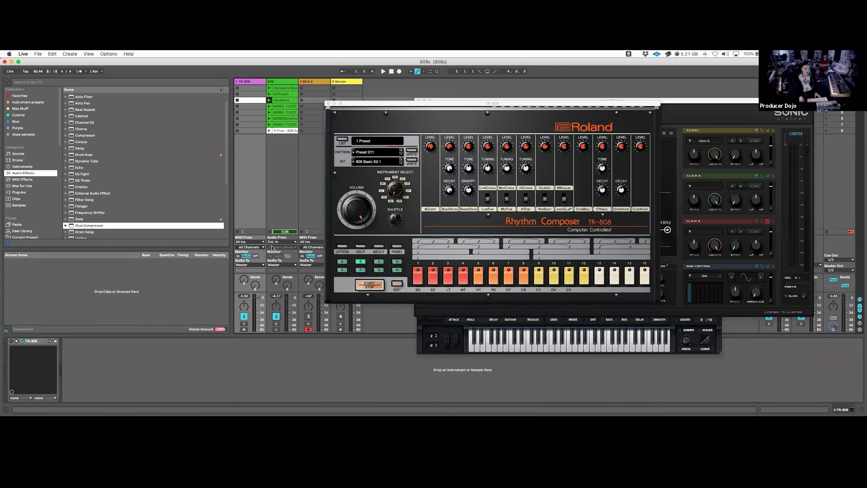
Play the Hardware clip and then the Software clip on the 808 track to compare their sounds
click(269, 100)
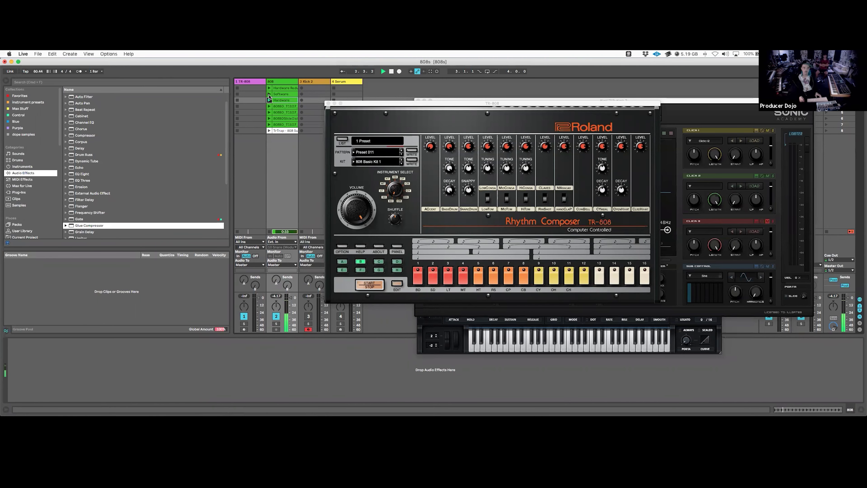
click(286, 94)
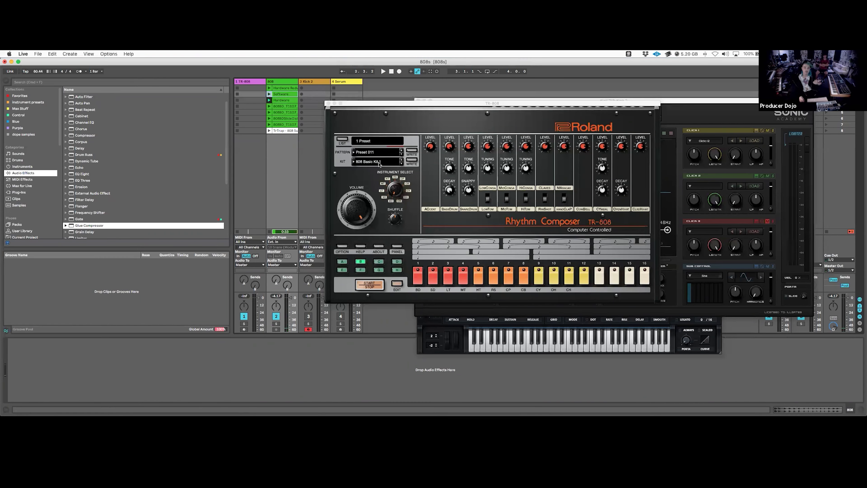
click(269, 95)
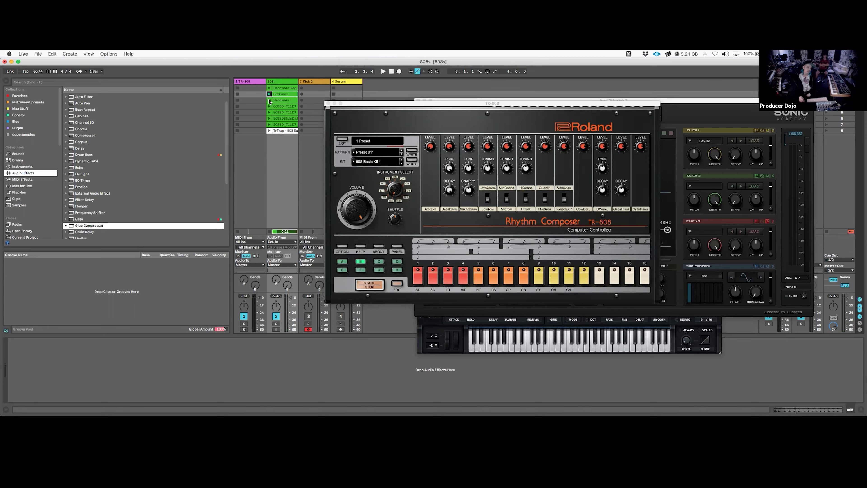
Replay the Hardware and Software clips on the 808 track while comparing their waveforms
click(270, 100)
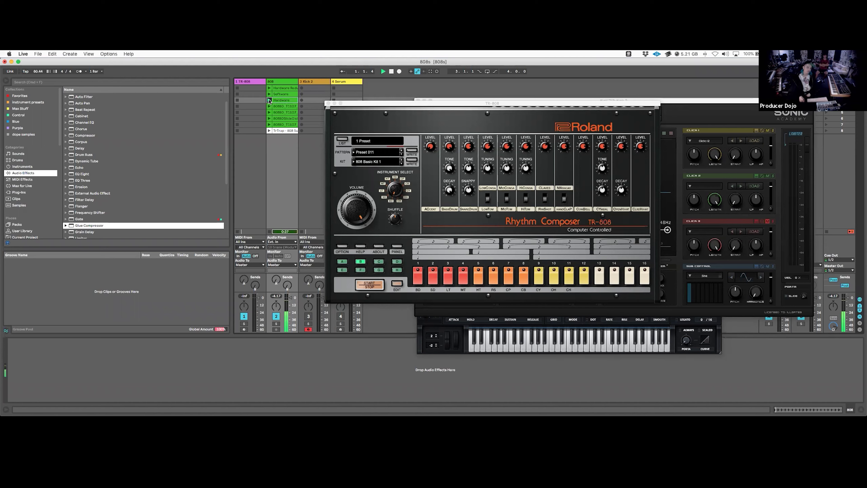
click(280, 100)
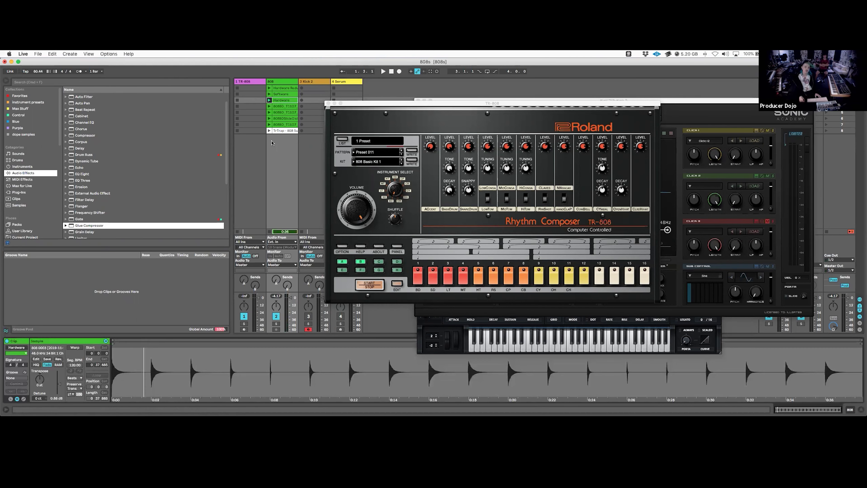
click(282, 95)
click(269, 94)
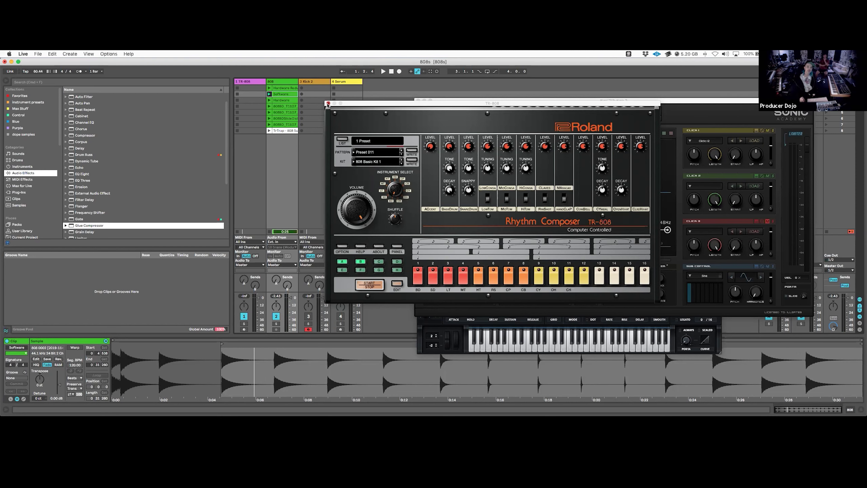
Close the TR-808 and Serum plug-in windows and play the TrTrap - 808 Sustained clip on the 808 track
click(327, 103)
click(419, 101)
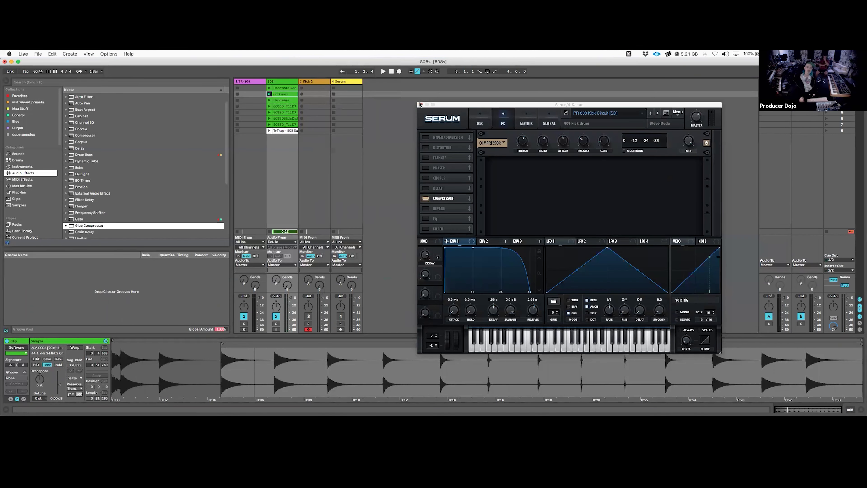
click(420, 104)
click(276, 132)
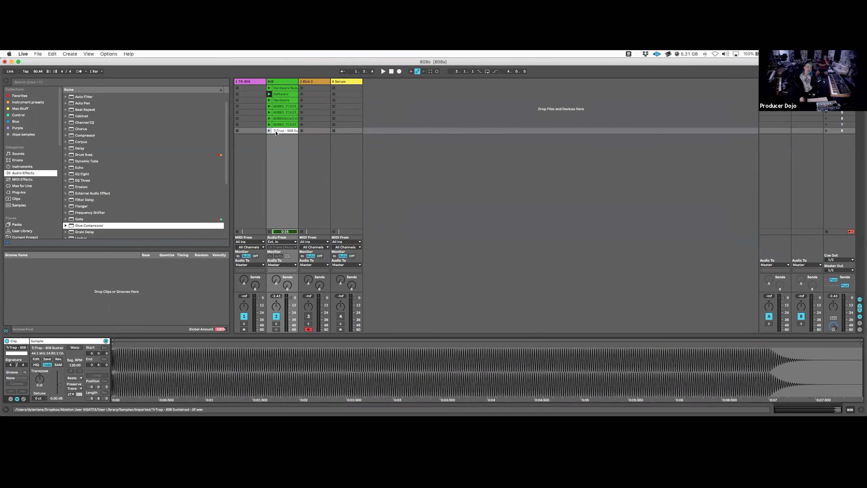
click(268, 131)
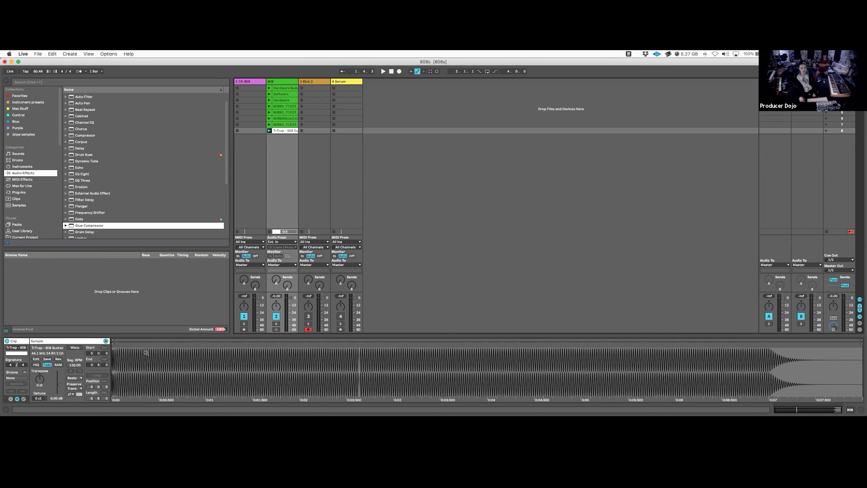
Examine the TrTrap - 808 Sustained clip's waveform up close, from its start through its sustained body
drag(112, 353, 114, 390)
scroll(765, 402, down, 10)
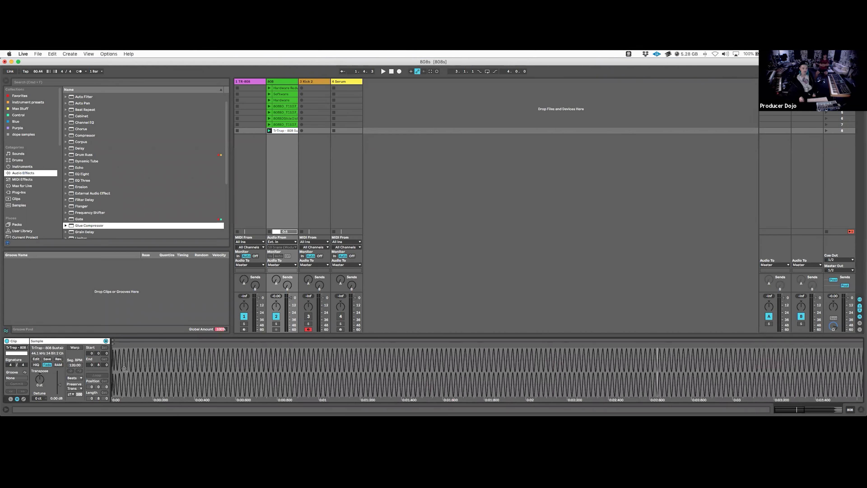
scroll(765, 402, down, 3)
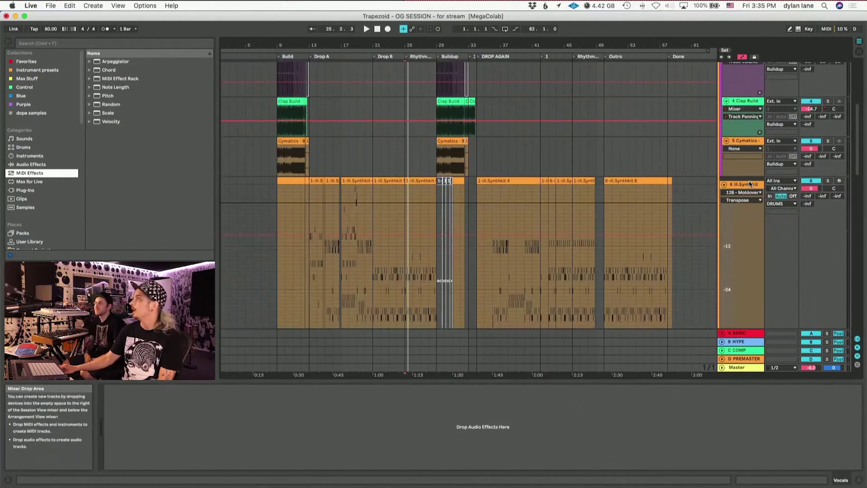
click(824, 181)
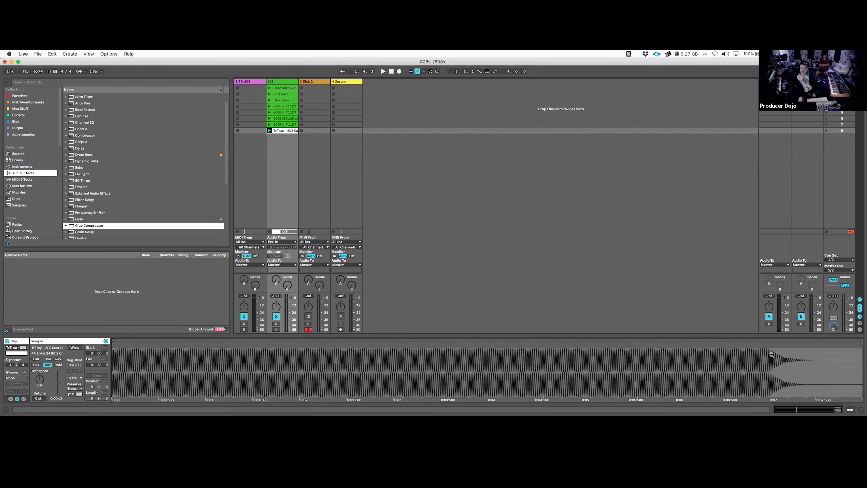
drag(120, 347, 241, 358)
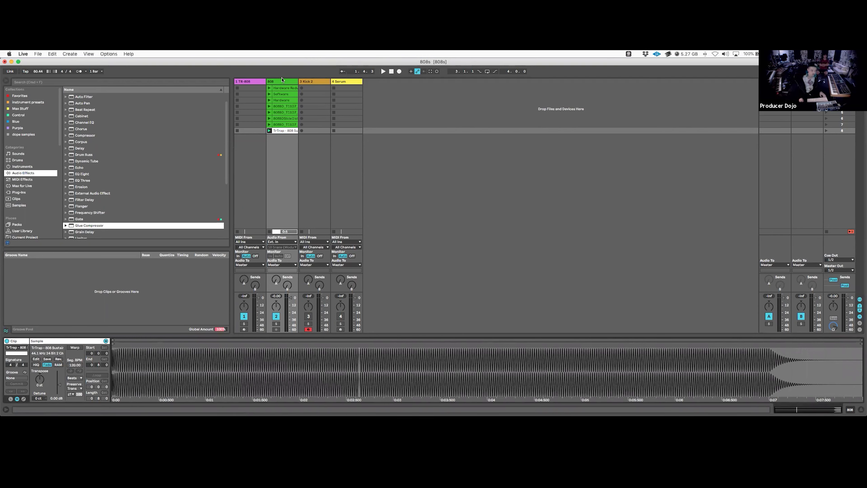
Insert a MIDI track after the 808 track, load the In The Street drum rack onto it, and audition its Multi pad
key(super+t)
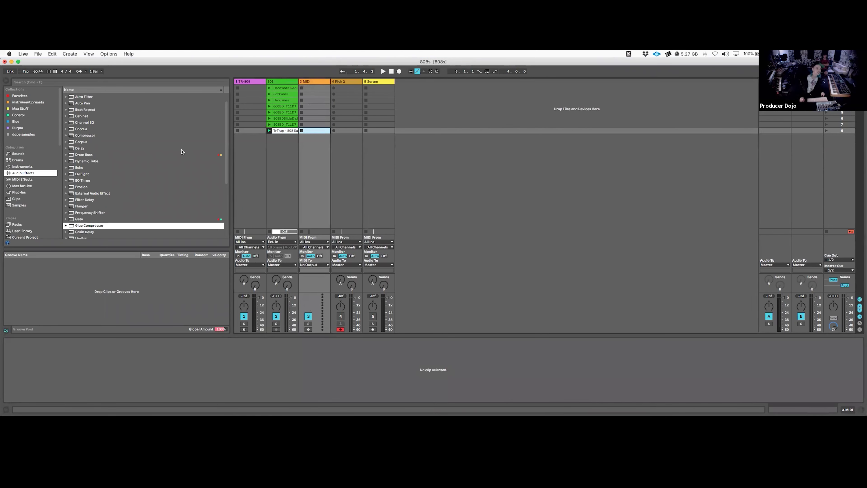
click(18, 160)
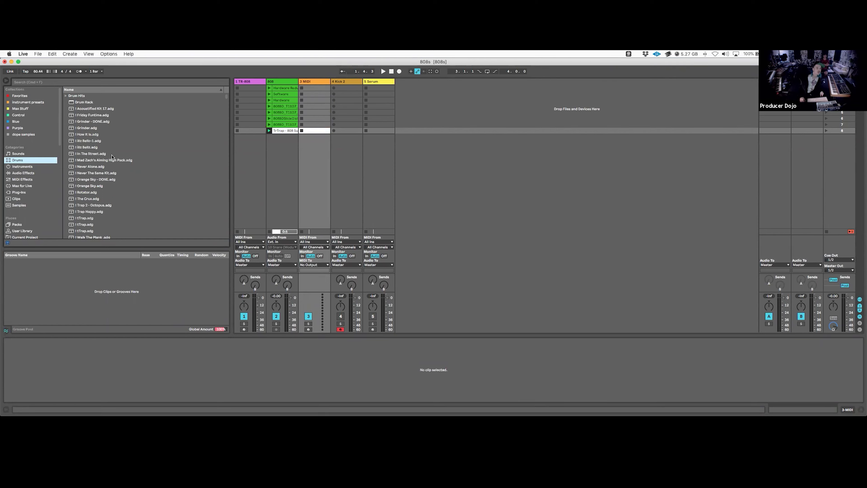
click(84, 155)
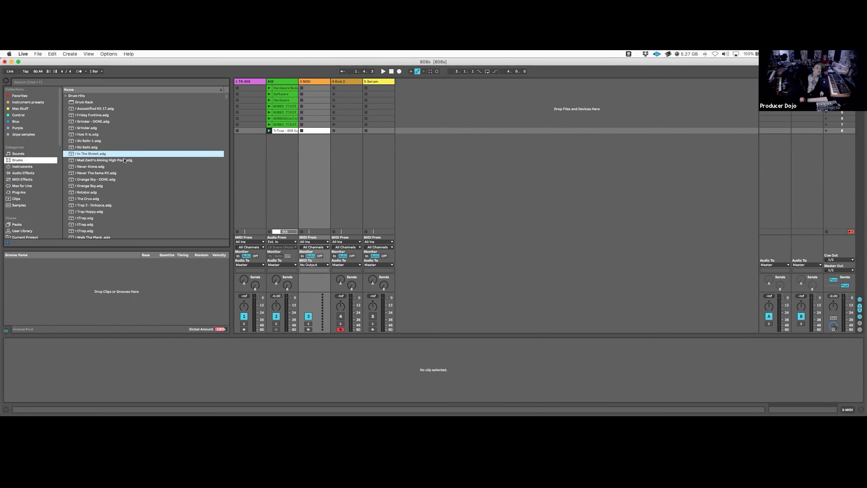
drag(81, 155, 313, 103)
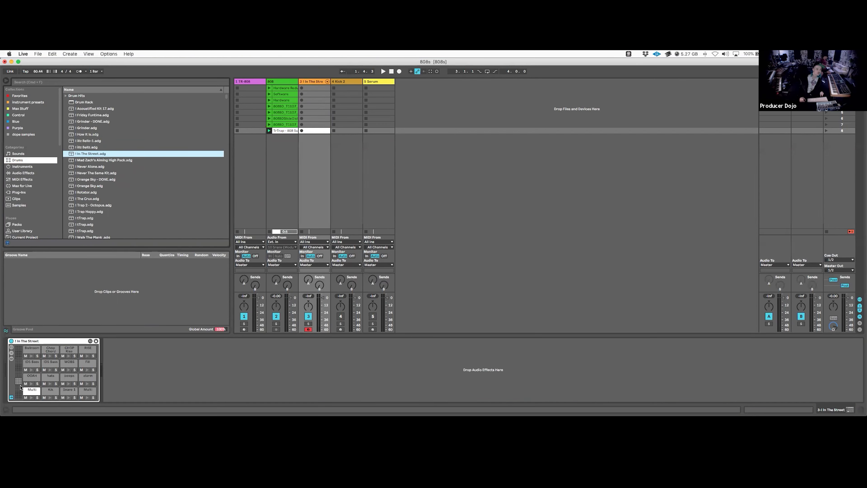
click(31, 398)
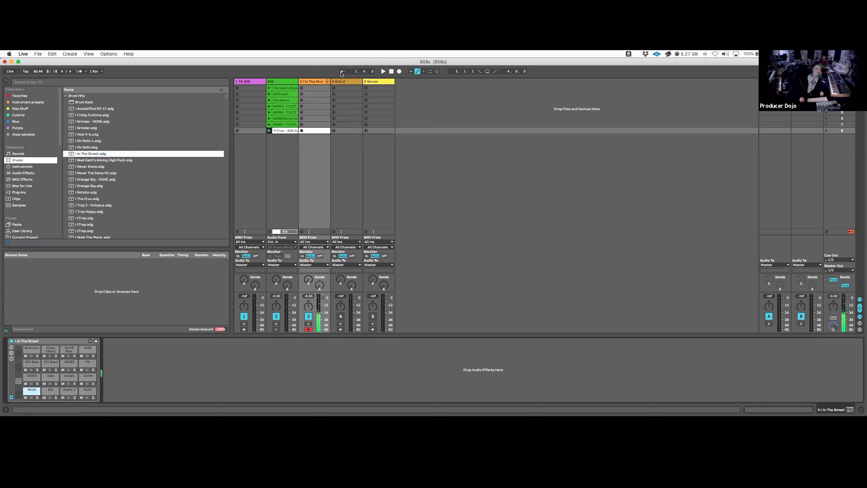
Create a MIDI clip in the In The Street track's eighth slot and add a C1 note at 1.1.1, shortened below a sixteenth
double_click(305, 132)
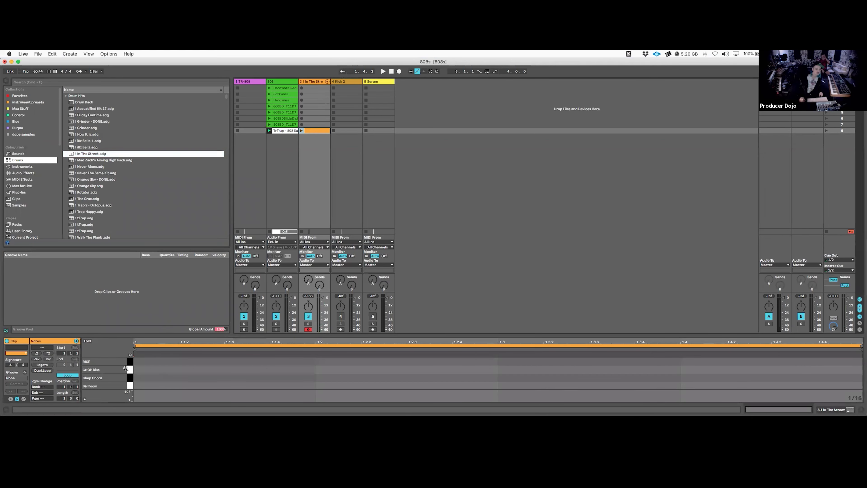
scroll(143, 398, down, 5)
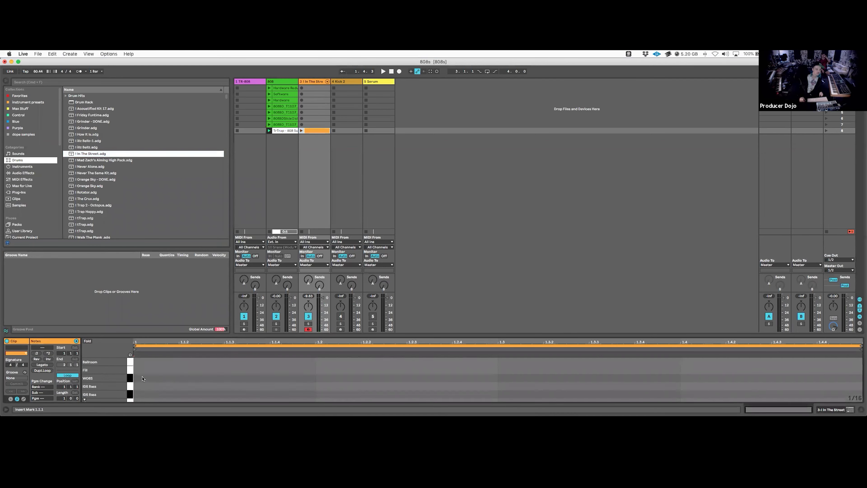
double_click(142, 398)
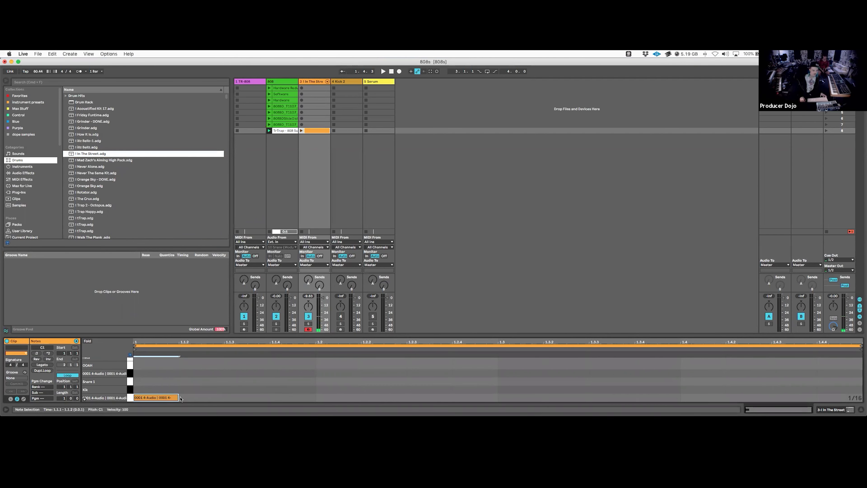
drag(177, 397, 163, 397)
Add Snare 1 notes on beats 2 and 4 and further C1 notes at 1.2.3 and 1.3.3
double_click(328, 372)
drag(328, 372, 333, 382)
double_click(466, 389)
drag(466, 389, 422, 397)
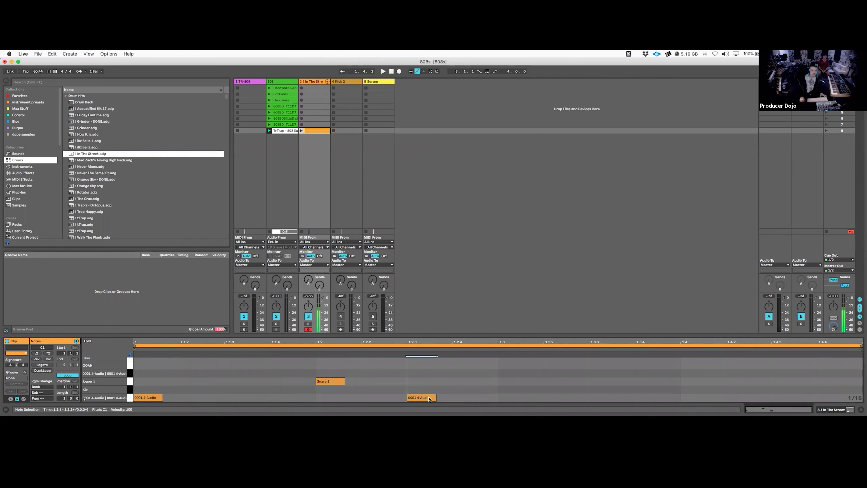
double_click(611, 398)
double_click(694, 389)
drag(695, 389, 694, 381)
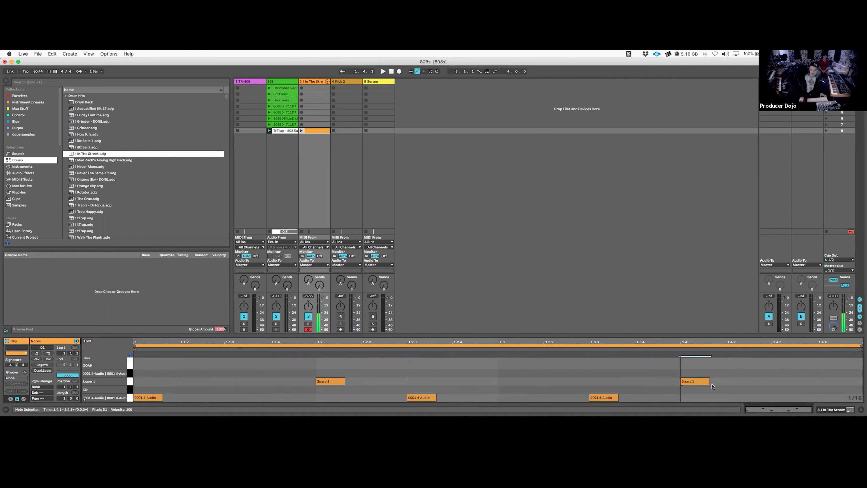
Add four consecutive sixteenth-note hats across the first beat of the drum clip
double_click(148, 372)
mouse_move(148, 372)
mouse_down()
mouse_move(150, 362)
mouse_move(150, 369)
mouse_up()
double_click(192, 369)
drag(223, 369, 223, 369)
double_click(247, 369)
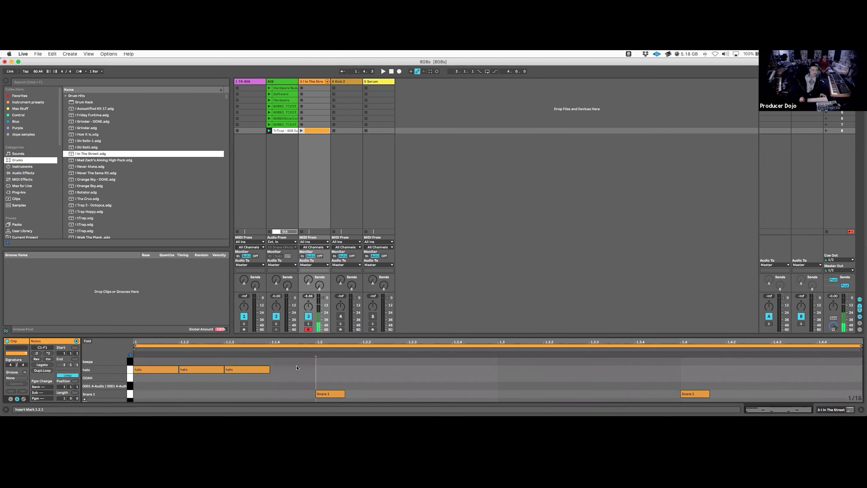
double_click(293, 369)
Duplicate the four hats three times to fill the bar, and launch the drum clip
drag(301, 359, 162, 397)
key(super+d)
key(super+d)
key(super+d)
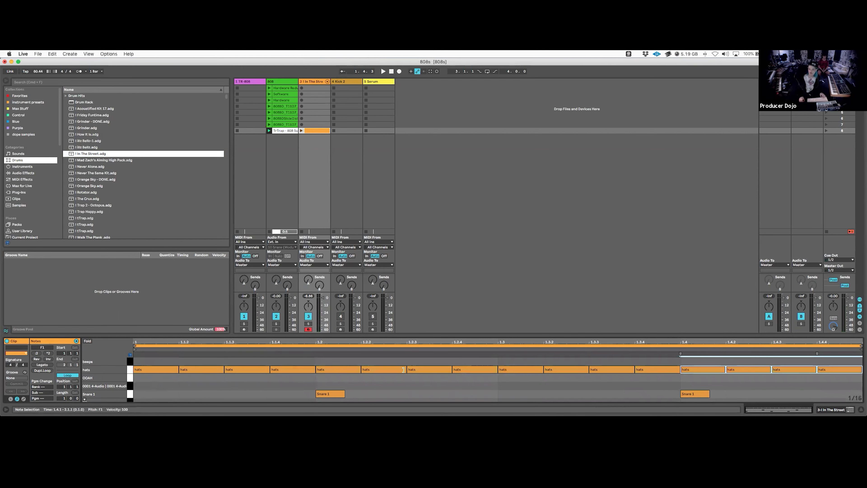
click(301, 130)
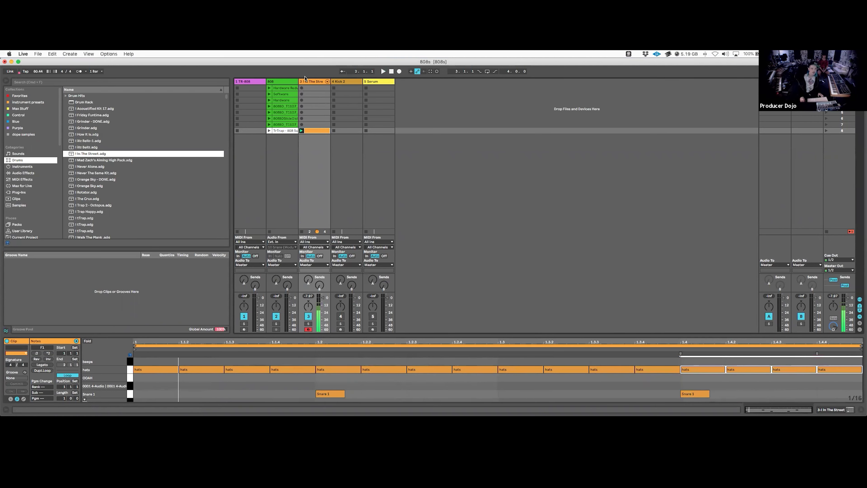
Insert a MIDI track after the 808 track and load the TrTrap - 808 Sustained clip into it as a Simpler instrument
click(290, 83)
key(super+shift+t)
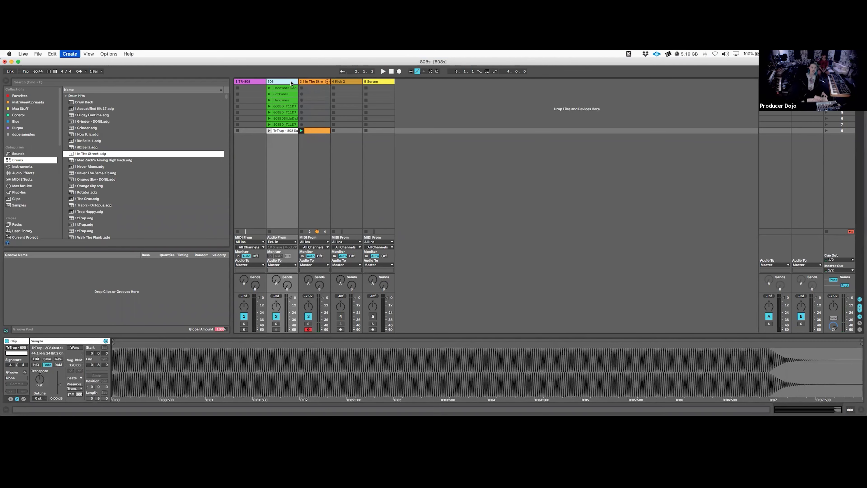
drag(285, 131, 263, 375)
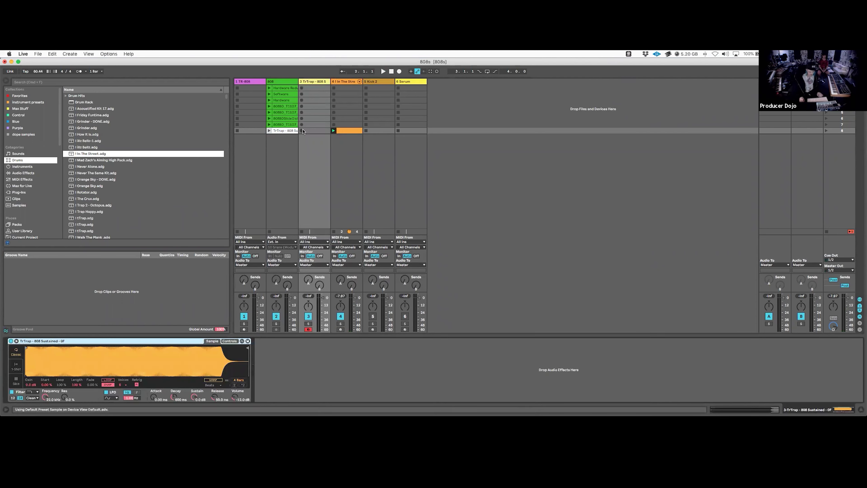
Lower the computer keyboard's octave and play test notes on the TrTrap - 808 Sustained Simpler
key(a)
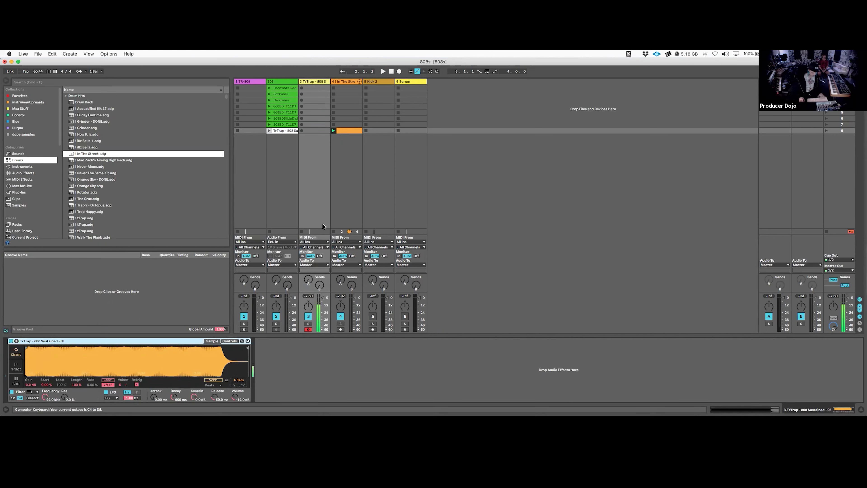
key(z)
key(a)
key(a)
key(a)
key(a)
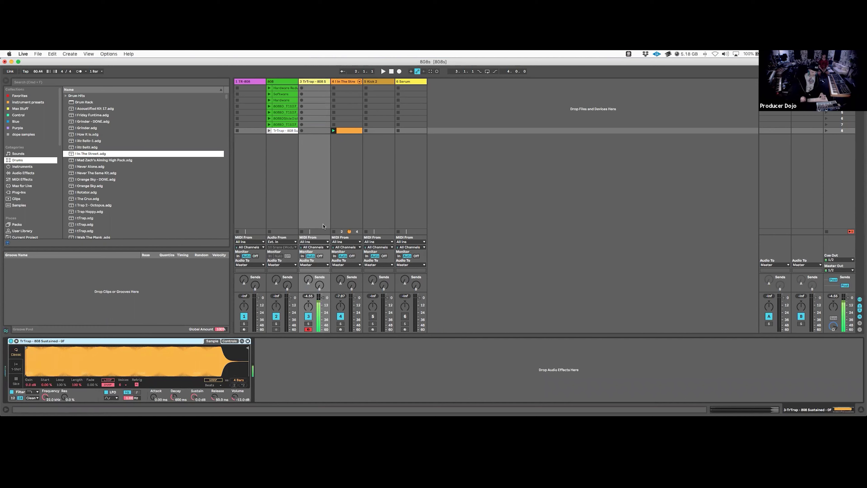
key(a)
Record a four-bar 808 bass line over the drum beat into the TrTrap track's eighth slot
click(302, 131)
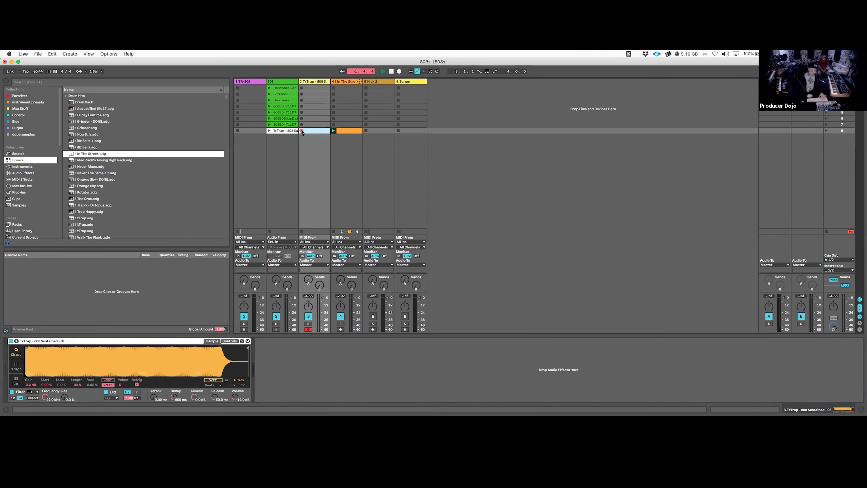
key(a)
key(a)
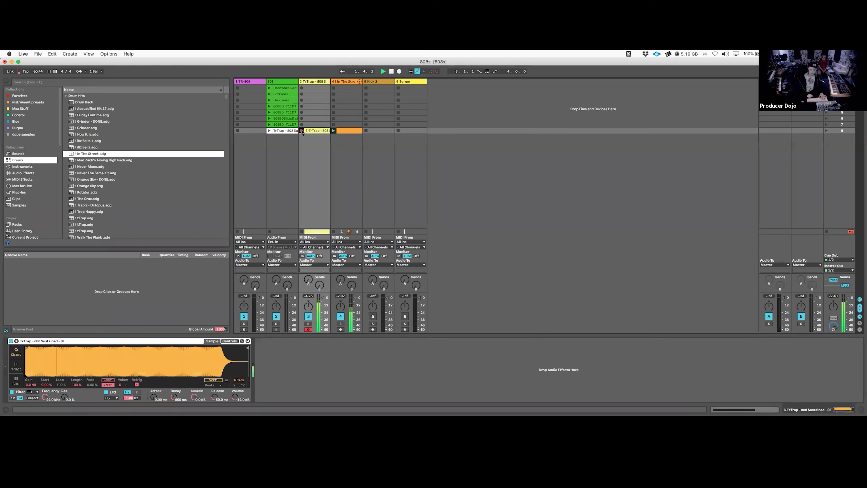
key(a)
key(a)
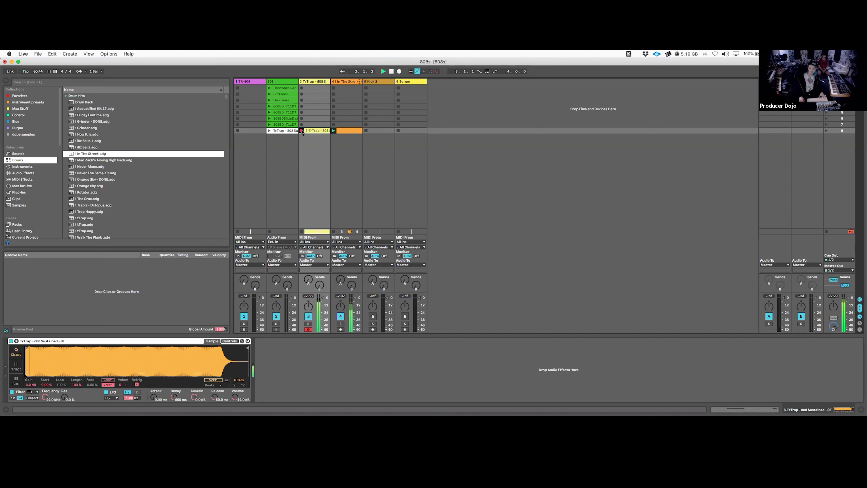
key(a)
key(a)
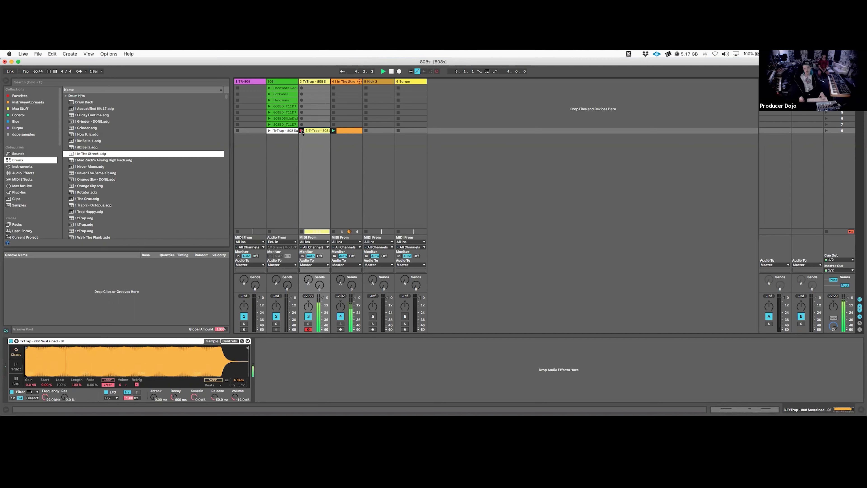
click(301, 130)
Quantize all notes of the recorded 808 clip to the grid, and show the TrTrap track's Simpler device
click(498, 385)
scroll(444, 389, down, 5)
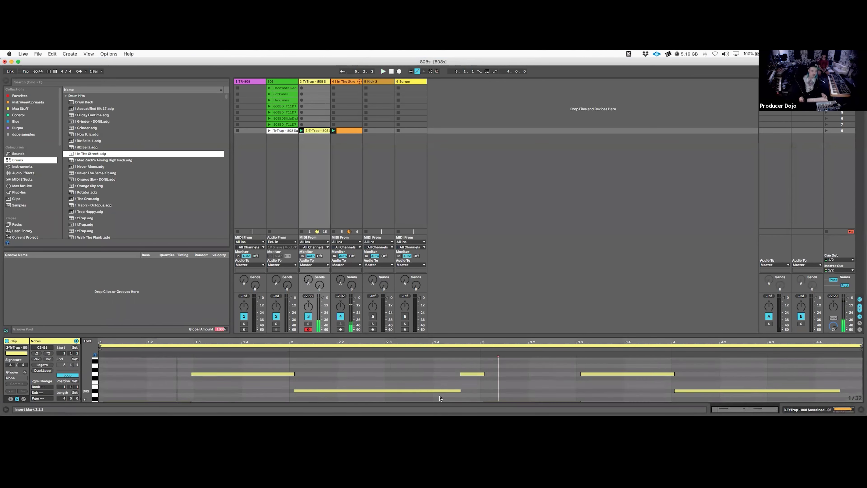
scroll(436, 392, up, 1)
key(super+a)
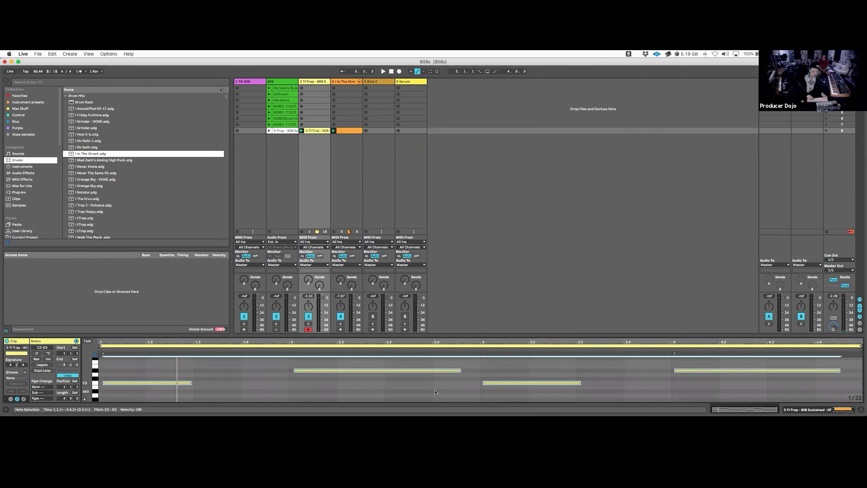
click(495, 382)
scroll(713, 379, up, 3)
click(714, 393)
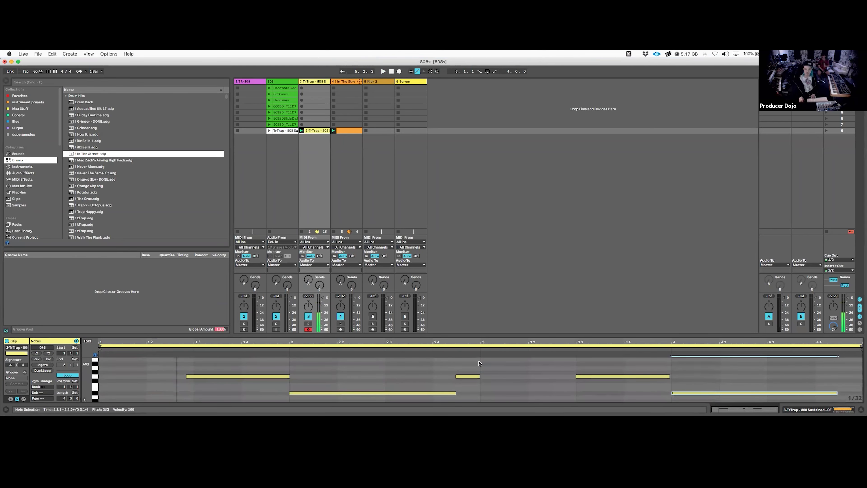
click(320, 81)
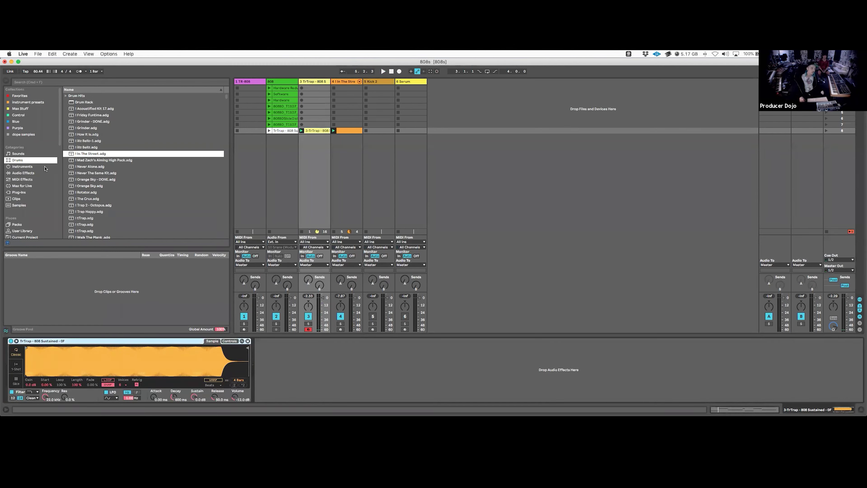
Add a Compressor after the TrTrap track's Simpler and enable its sidechain with the In The Street drum track as the audio source
click(32, 172)
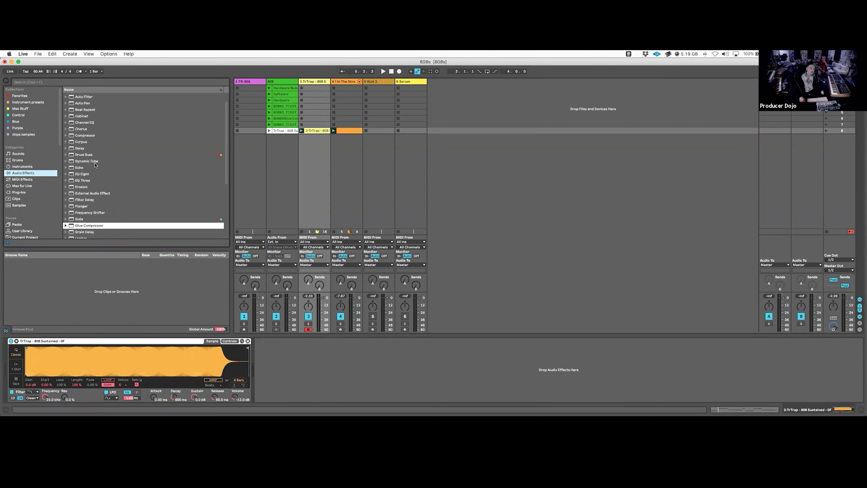
drag(88, 137, 350, 355)
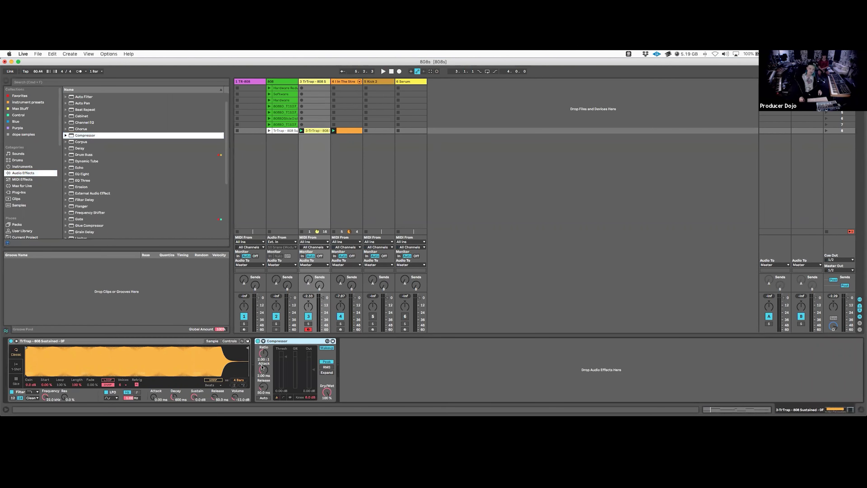
click(263, 341)
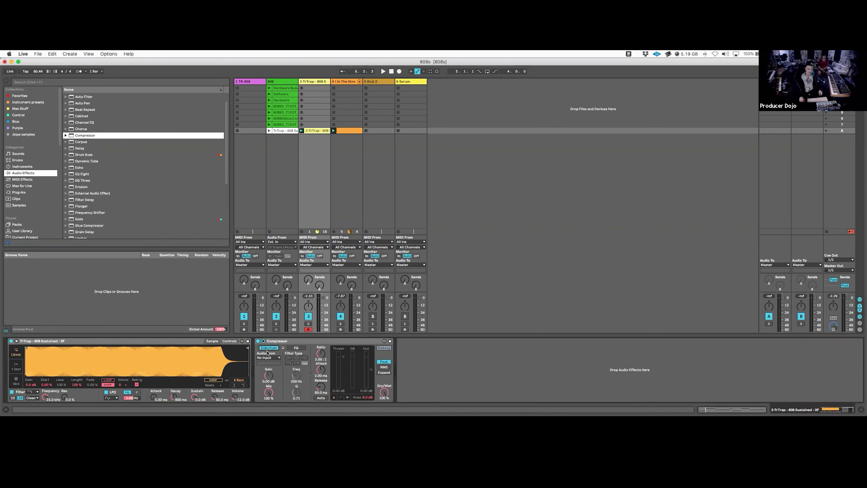
click(265, 358)
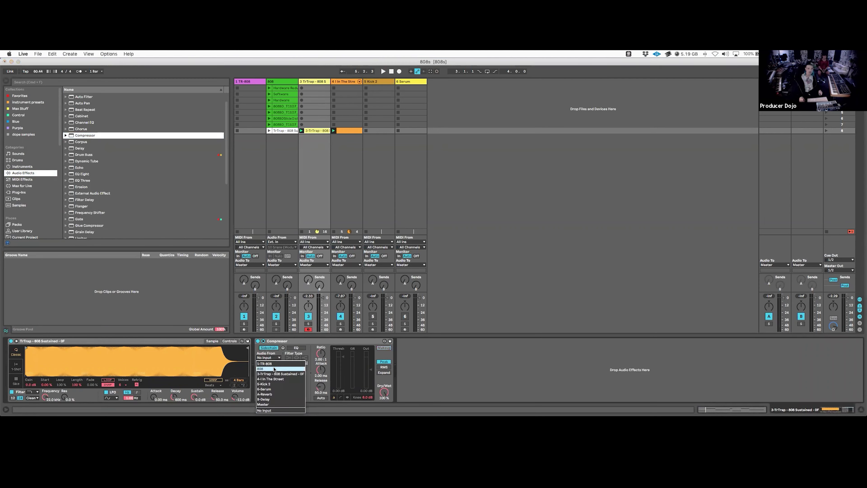
click(278, 378)
Set the Compressor's sidechain tap to In The Street | 0001 4-Audio | Post FX and lower the threshold to about -51 dB
click(275, 362)
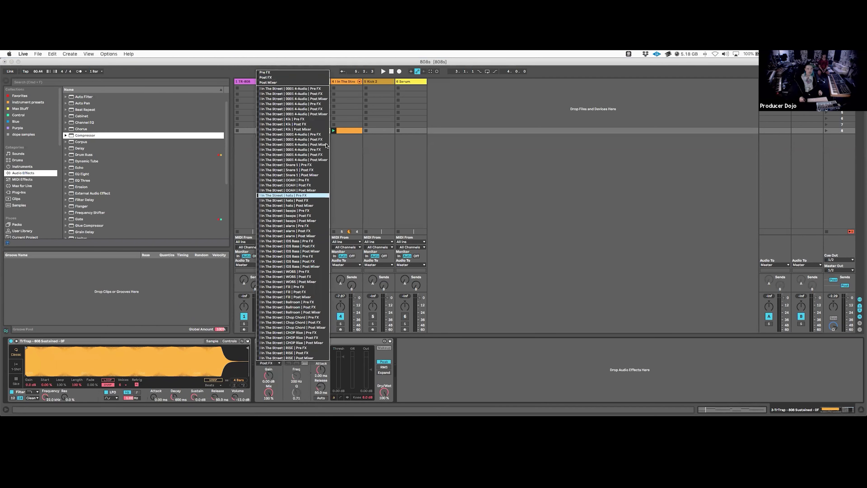
click(273, 362)
click(273, 363)
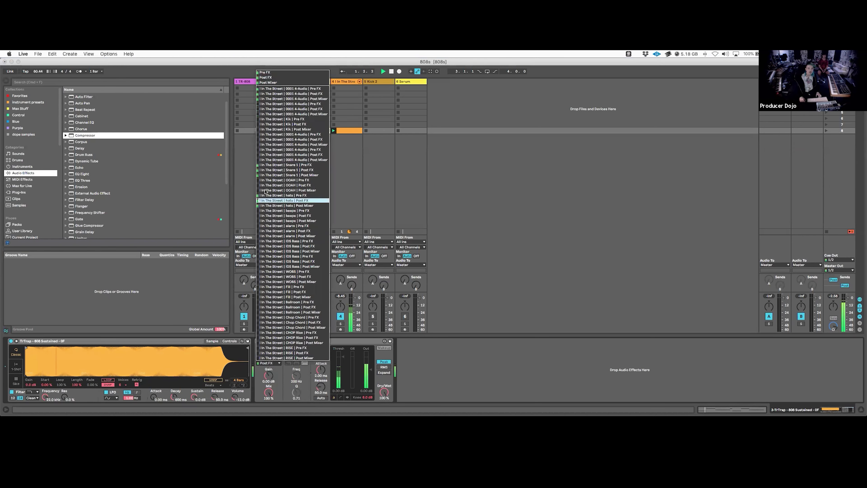
click(306, 110)
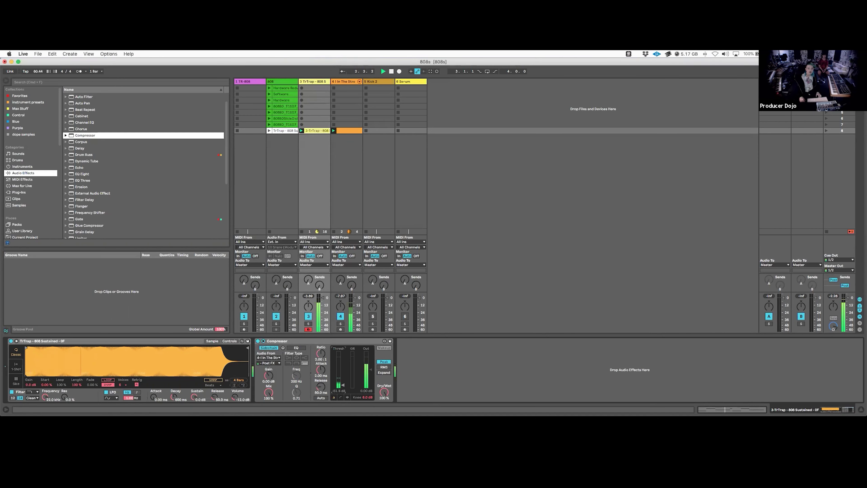
click(273, 359)
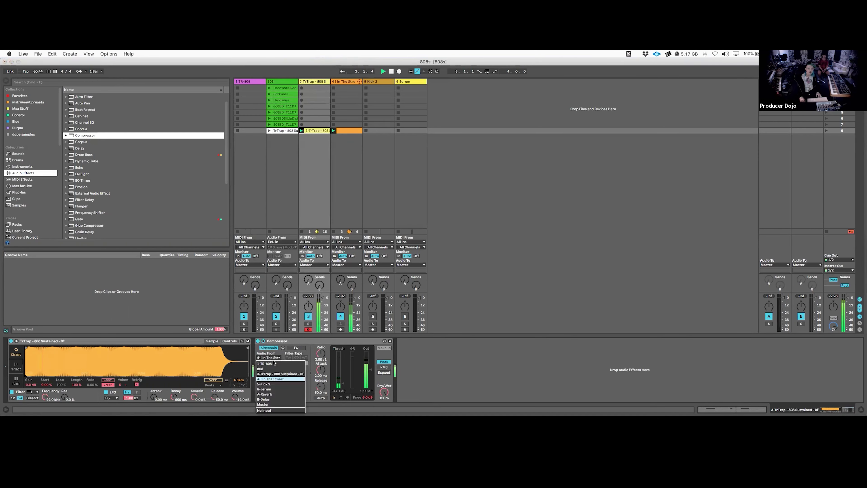
click(273, 358)
click(268, 362)
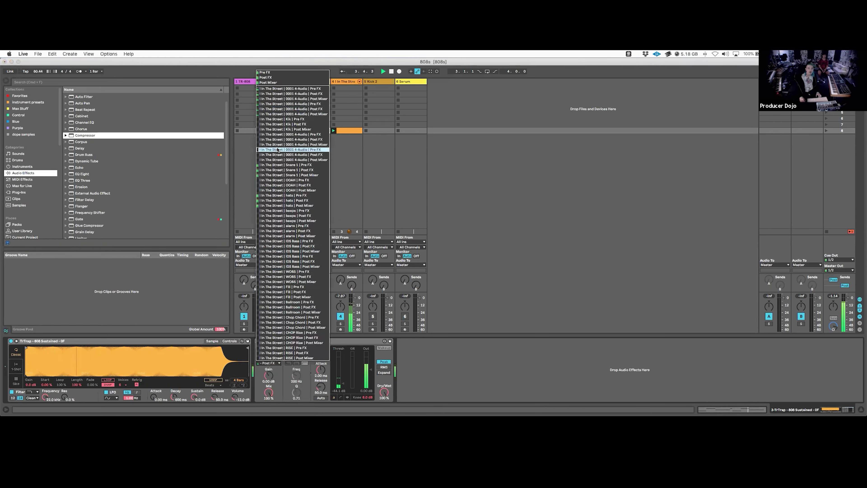
click(290, 93)
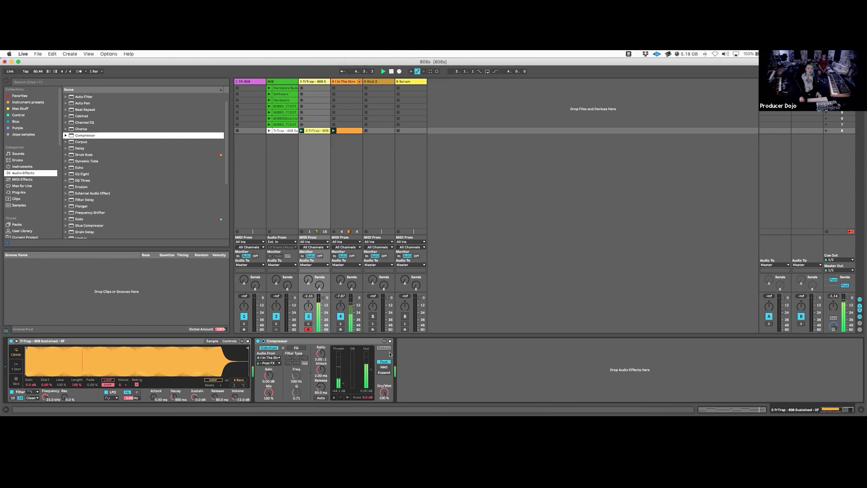
drag(343, 383, 343, 385)
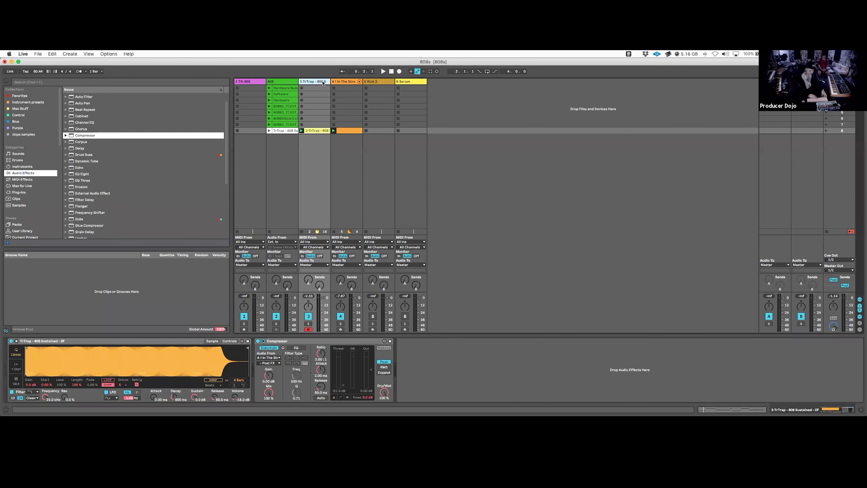
Insert a MIDI track after the TrTrap track and search all library results for "bobo"
key(super+shift+t)
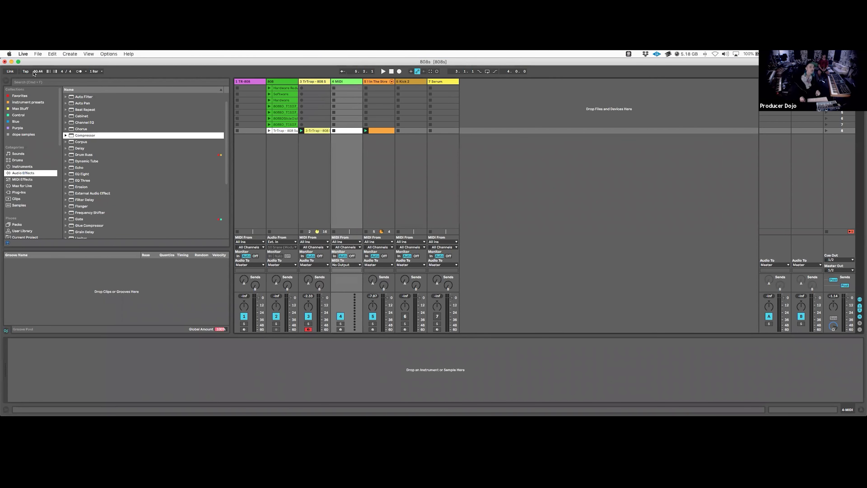
click(30, 83)
text(bobo)
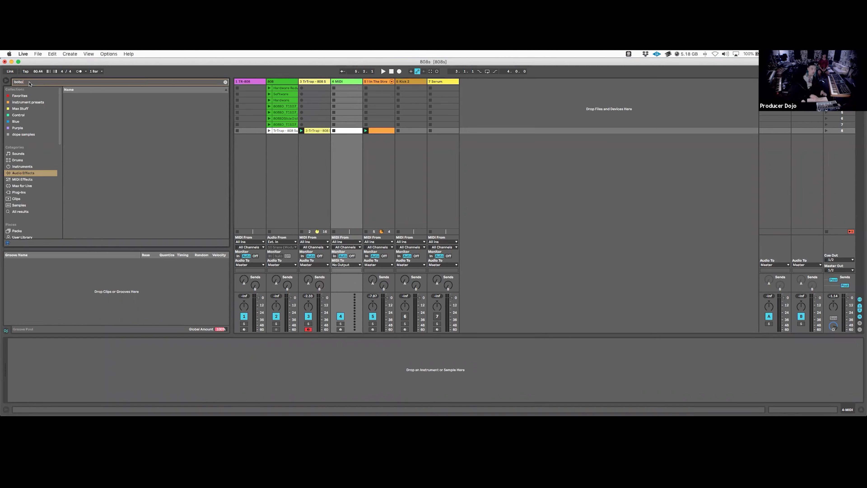
click(24, 212)
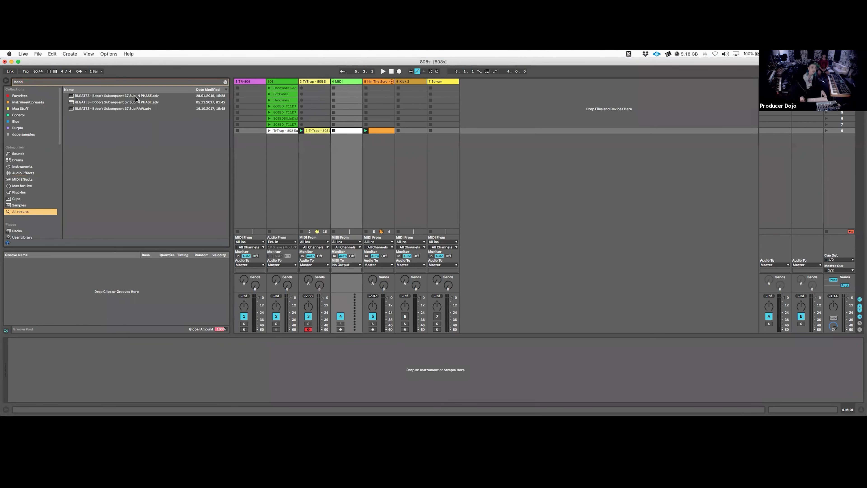
Load the Bobo's Subsequent 37 Sub IN PHASE preset onto the new track and place the 808 bass clip on both bass tracks
drag(141, 98, 334, 132)
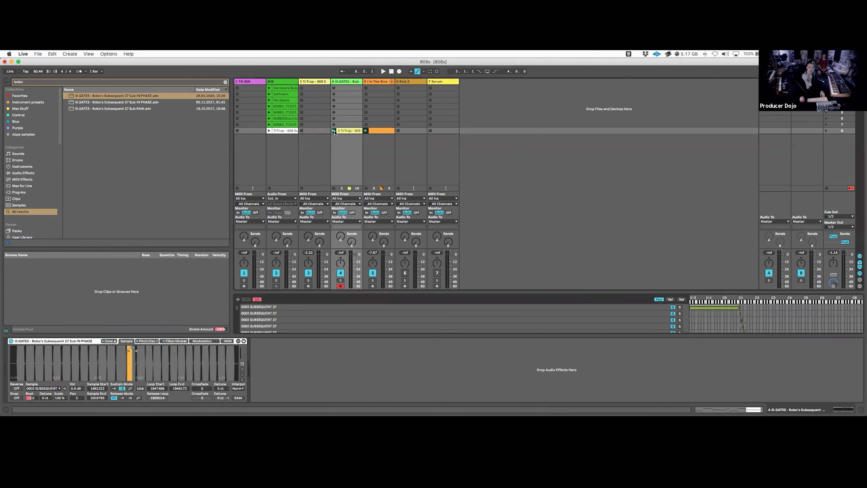
click(333, 131)
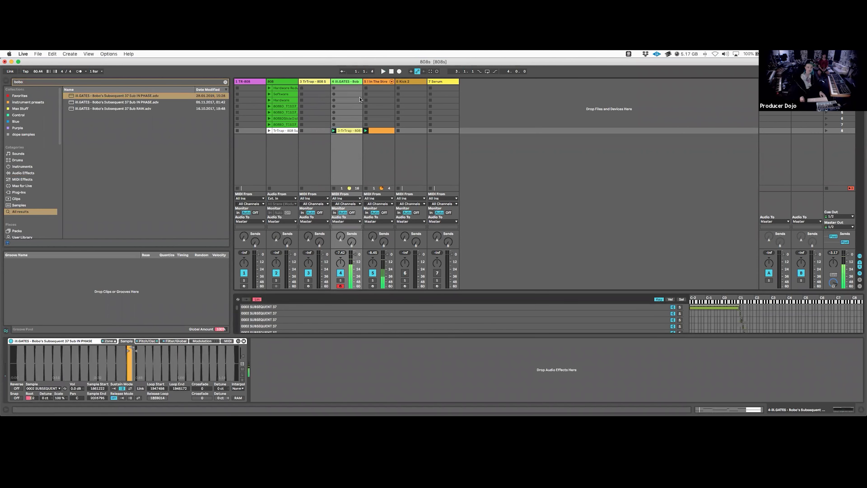
drag(353, 130, 316, 131)
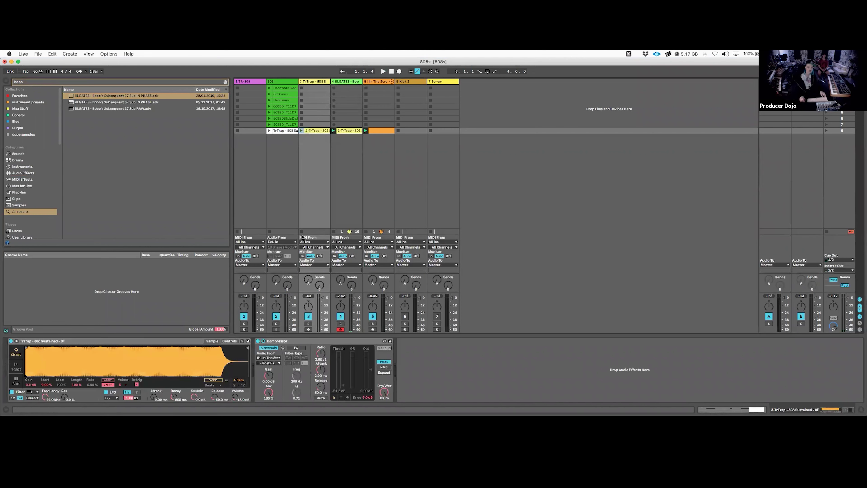
Transpose all notes of the Subsequent 37 sub track's clip to the F1–C2 range, checking the sound in playback
click(345, 130)
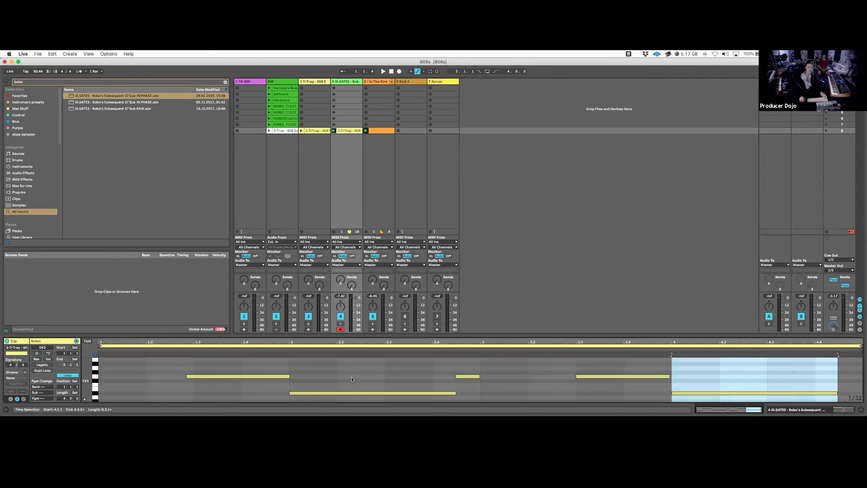
key(super+a)
key(shift+Down)
key(space)
key(space)
key(Up)
key(Up)
key(Up)
key(Up)
key(Up)
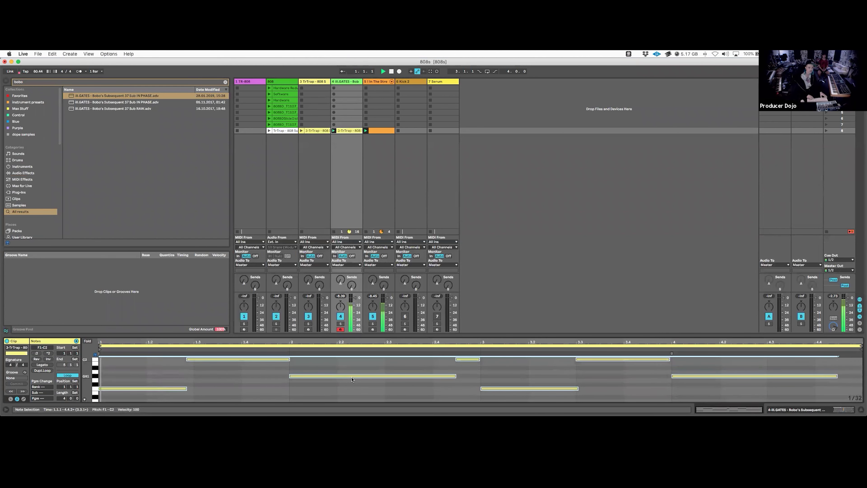
Lengthen the first F1 note in the sub clip slightly and start the following C2 note where it ends
click(279, 371)
click(187, 359)
drag(187, 360, 193, 385)
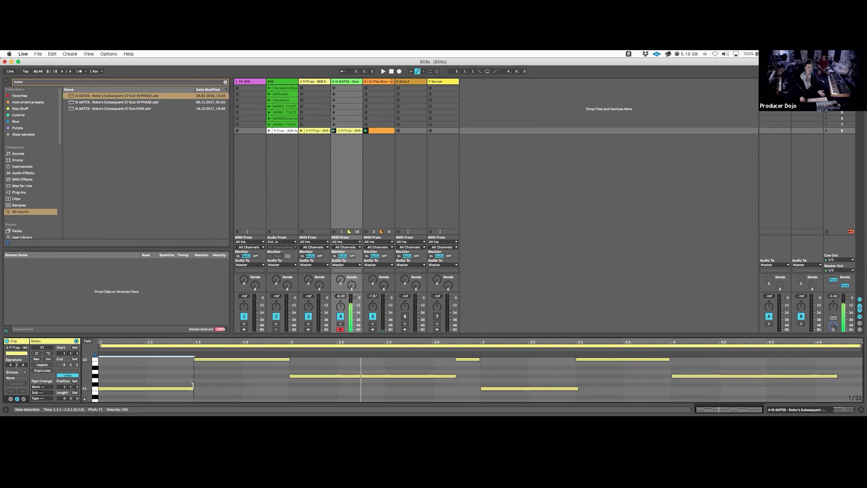
Copy the sidechained Compressor from the TrTrap track to the sub track, and show the sub Sampler's Pitch/Osc settings
click(324, 145)
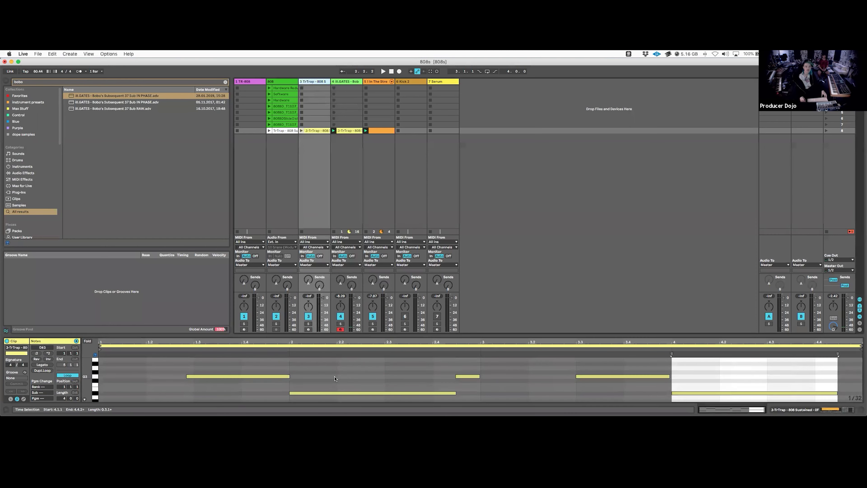
click(319, 84)
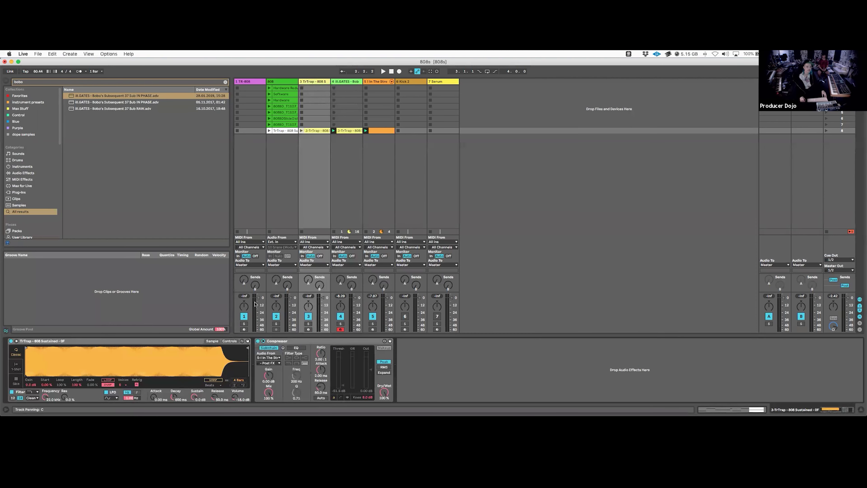
drag(309, 341, 361, 202)
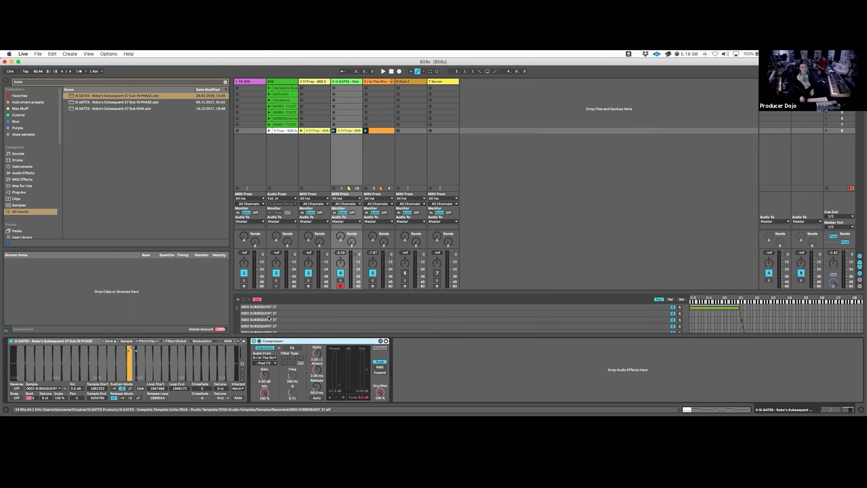
click(146, 339)
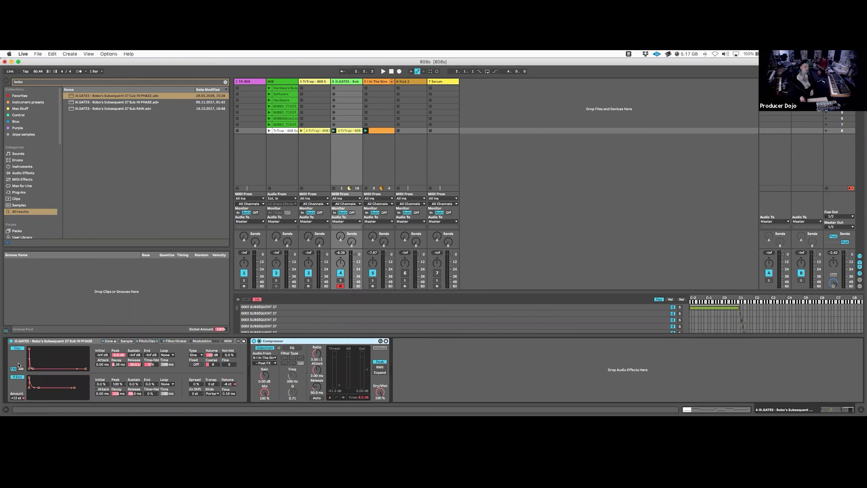
Adjust the first two notes of the TrTrap 808 clip, extending the opening note to match the sub clip's timing
key(Left)
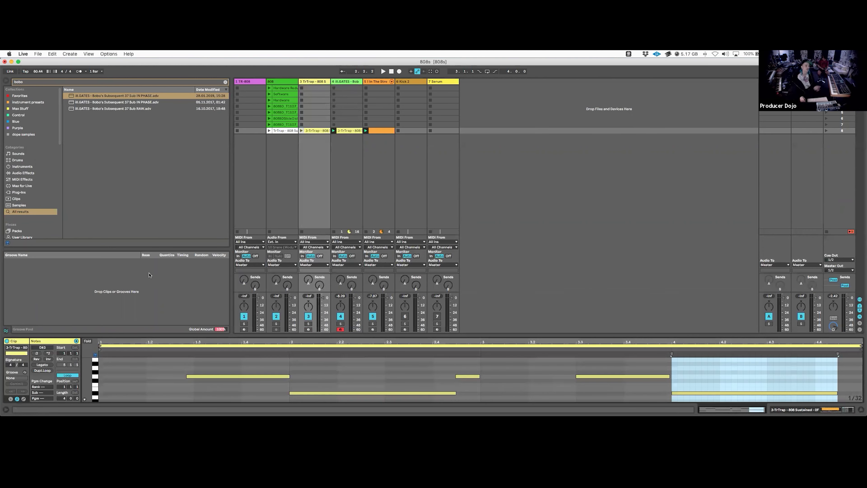
click(253, 381)
click(187, 377)
scroll(195, 379, down, 3)
scroll(195, 378, up, 1)
drag(185, 383, 193, 383)
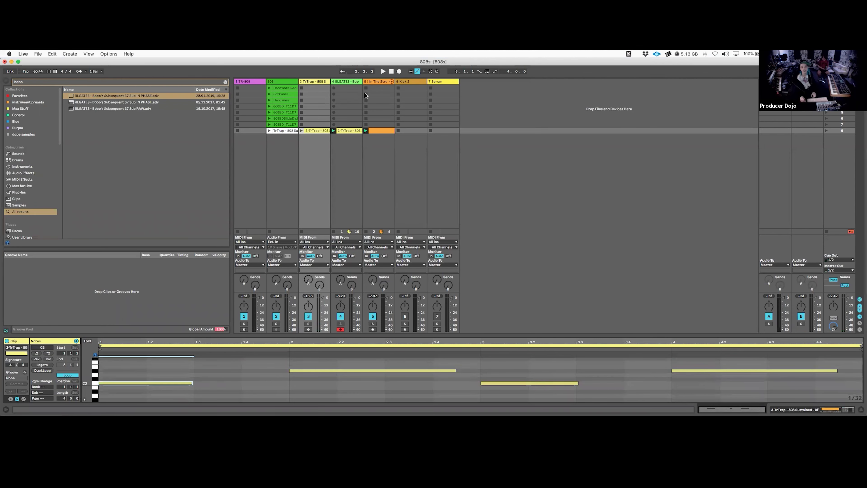
Launch the eighth scene, deactivate the 808 audio track and stop its clip so only the drums and bass tracks play
click(373, 81)
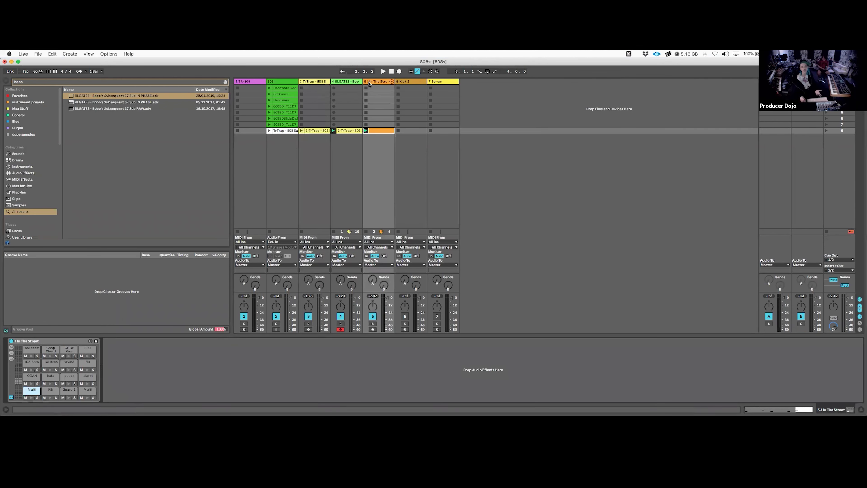
click(355, 82)
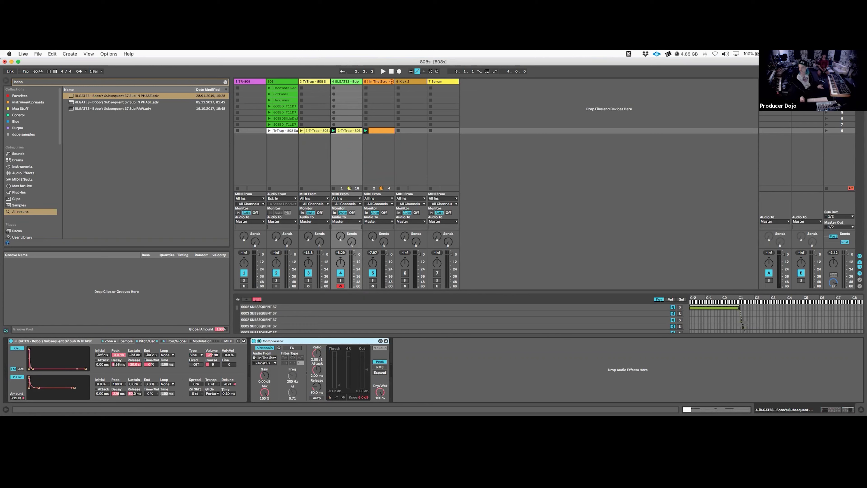
click(826, 131)
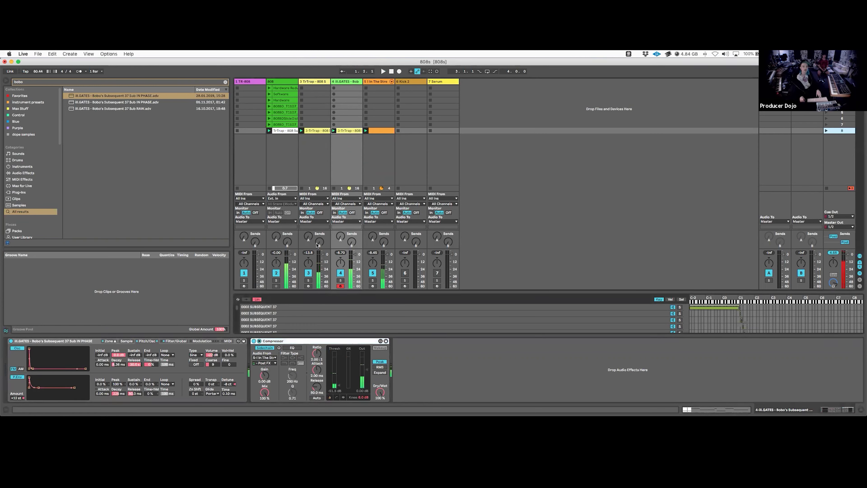
click(276, 273)
click(269, 188)
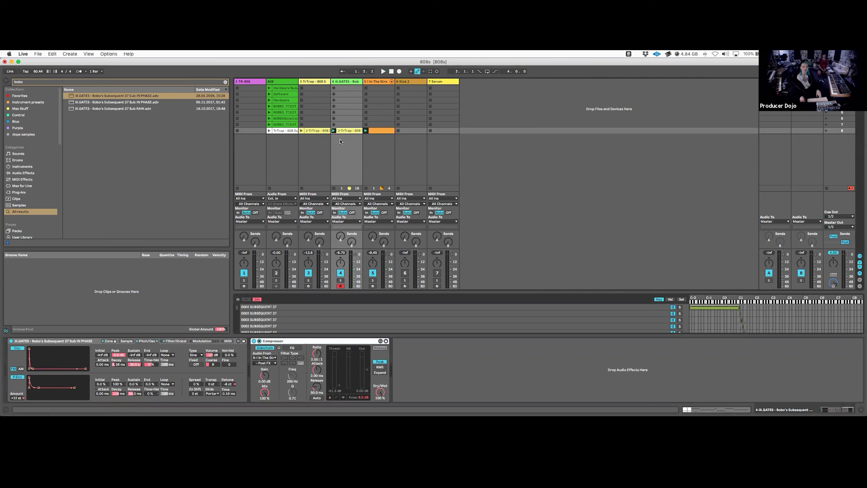
Lower the sub track's volume slightly, and audition the TrTrap 808 clip over the drums before stopping it
drag(355, 254, 354, 256)
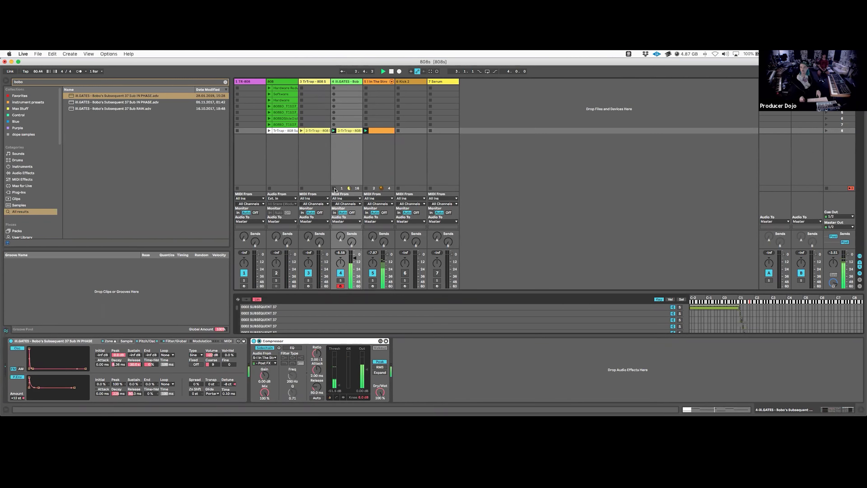
click(301, 130)
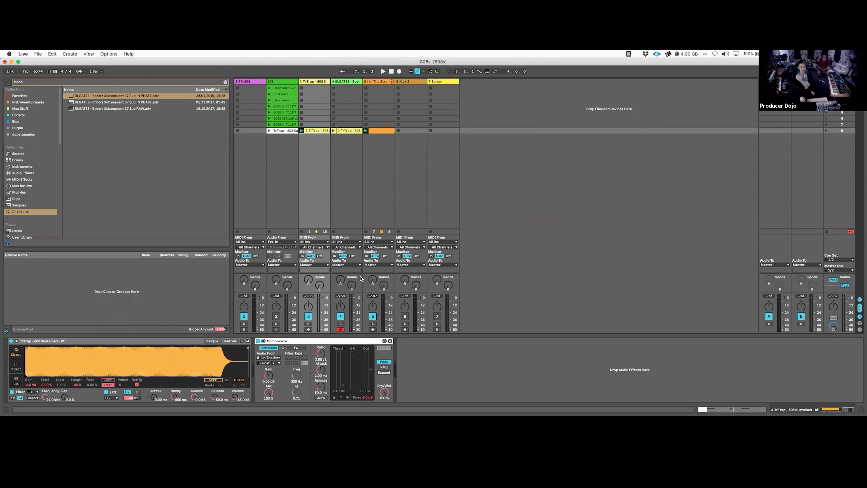
click(302, 232)
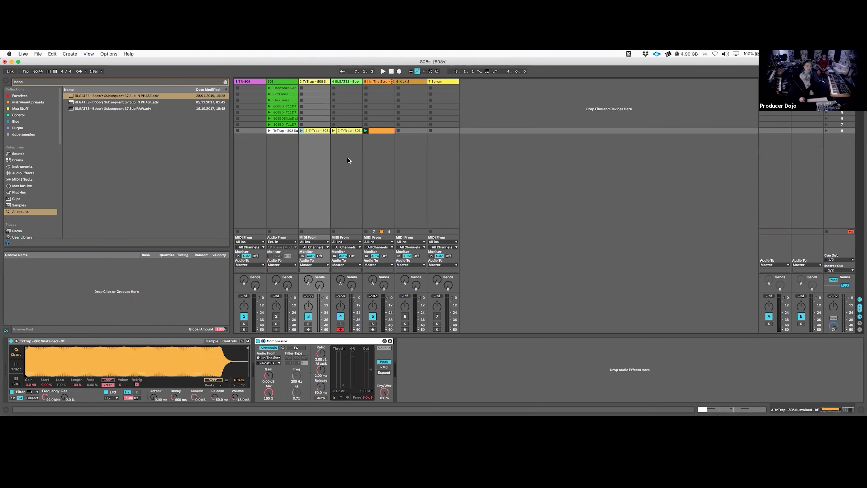
Insert three empty scenes below the eighth scene
click(845, 131)
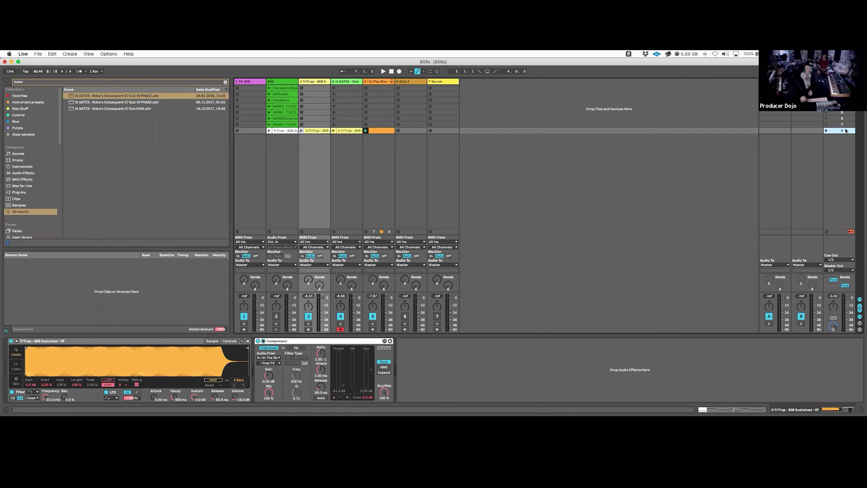
key(super+i)
key(super+i)
key(super+i)
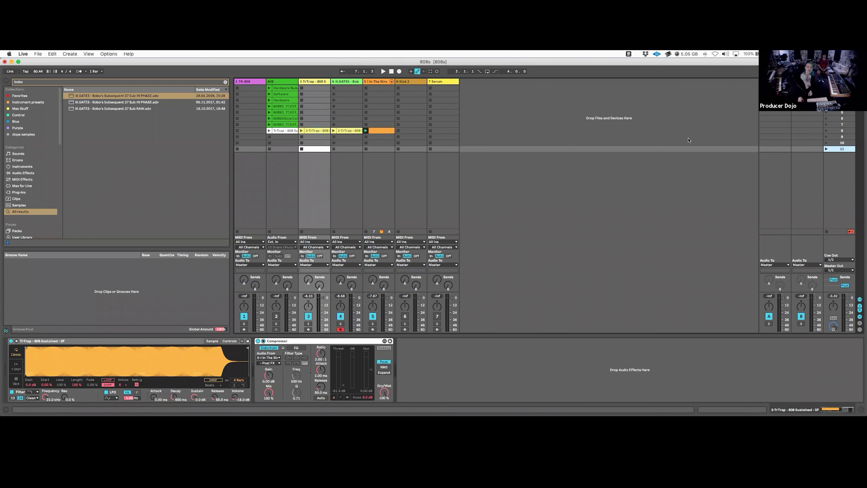
Move the drum clip to the ninth scene, then activate the 808 audio track and deactivate the TrTrap and sub bass tracks
drag(366, 131, 375, 137)
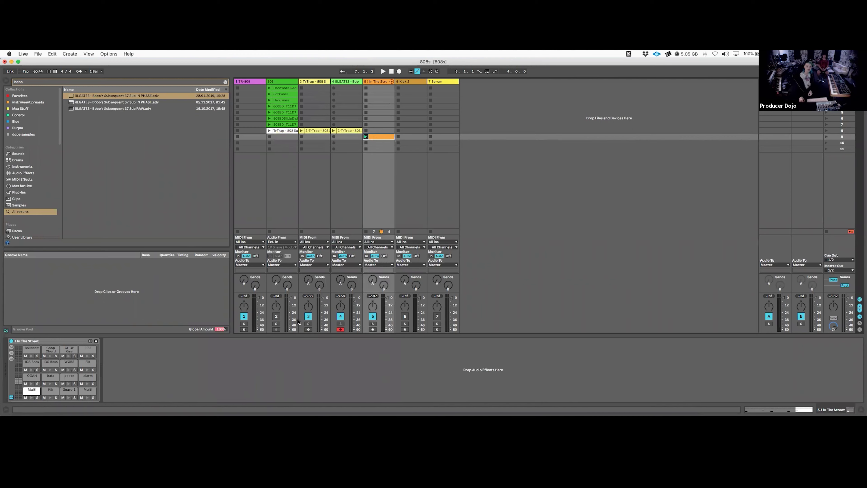
click(277, 316)
click(341, 317)
click(308, 316)
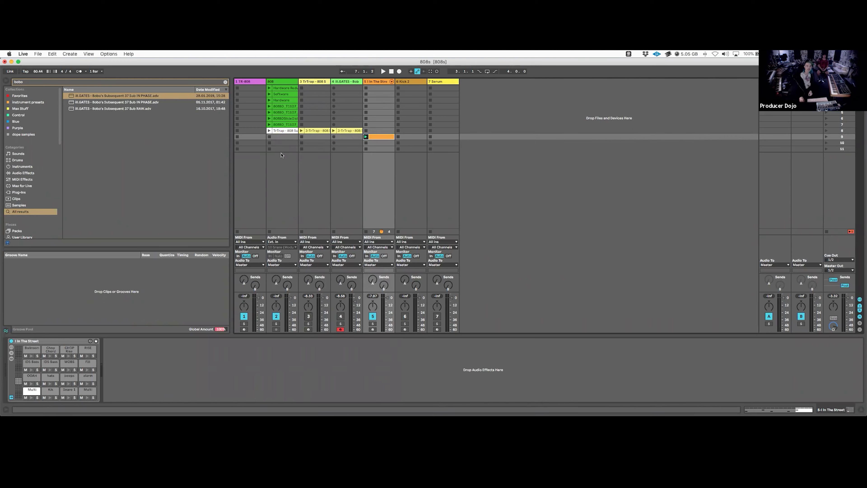
Audition the TrTrap 808 audio clip, then reactivate the sub bass track and lower the keyboard an octave for comparison
click(277, 131)
double_click(276, 131)
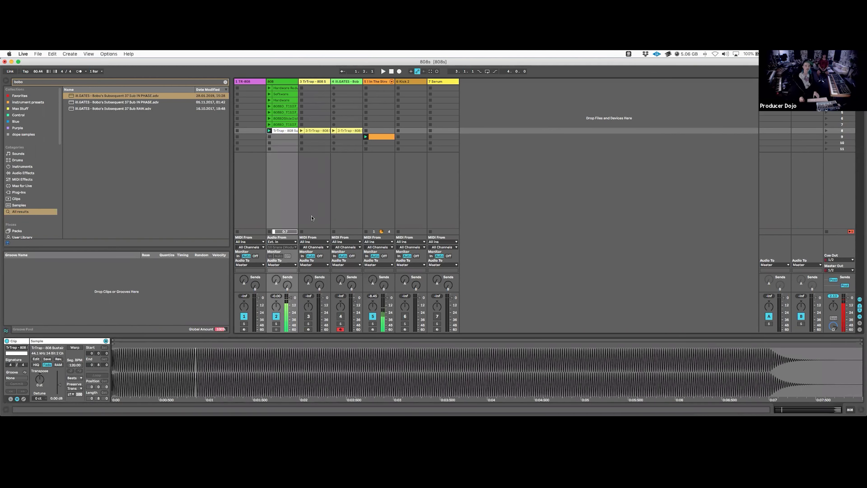
click(340, 316)
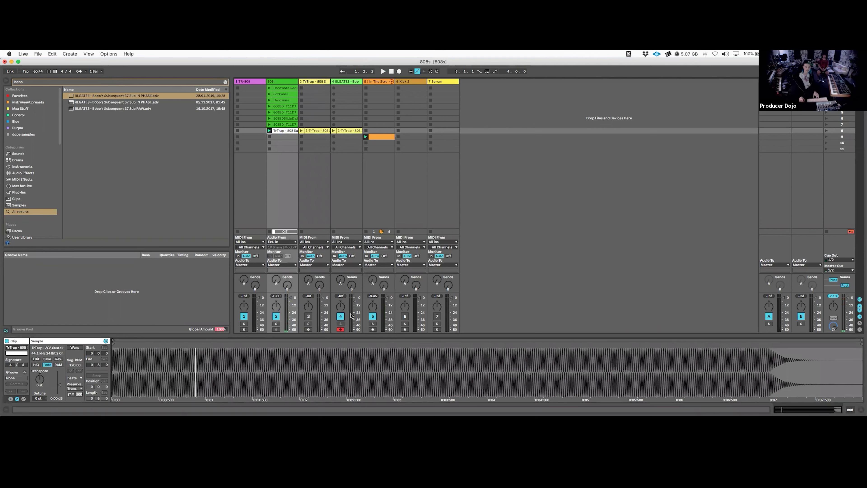
key(a)
key(z)
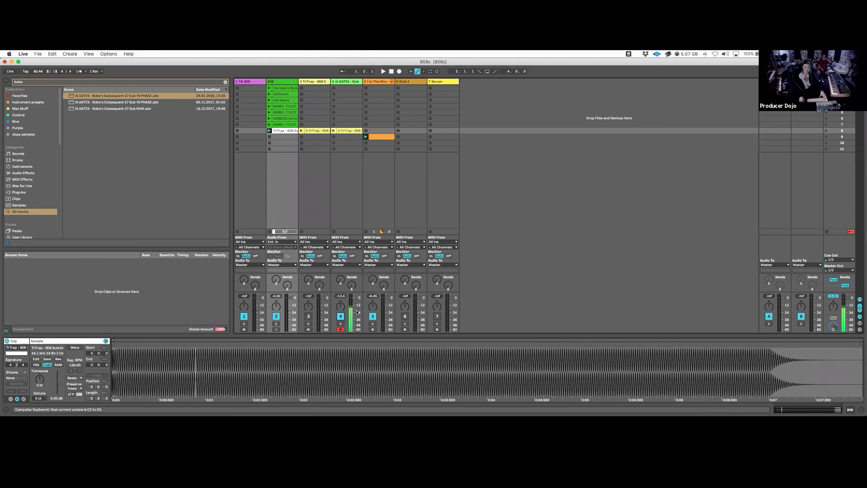
Compare the 808 audio clip with a played sub bass note, lowering the 808 audio track's volume to match levels
click(346, 81)
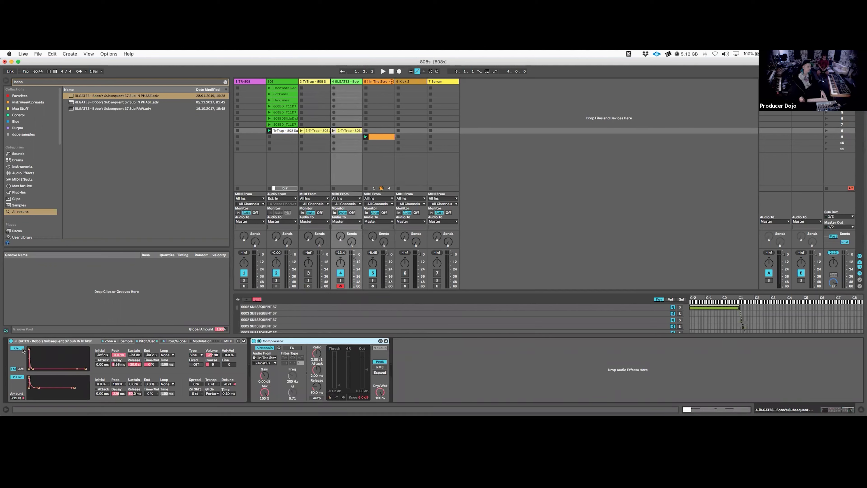
key(a)
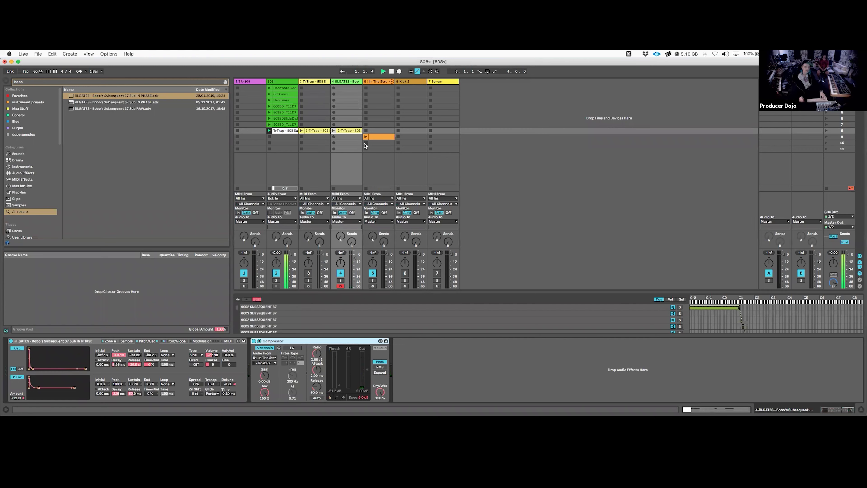
key(a)
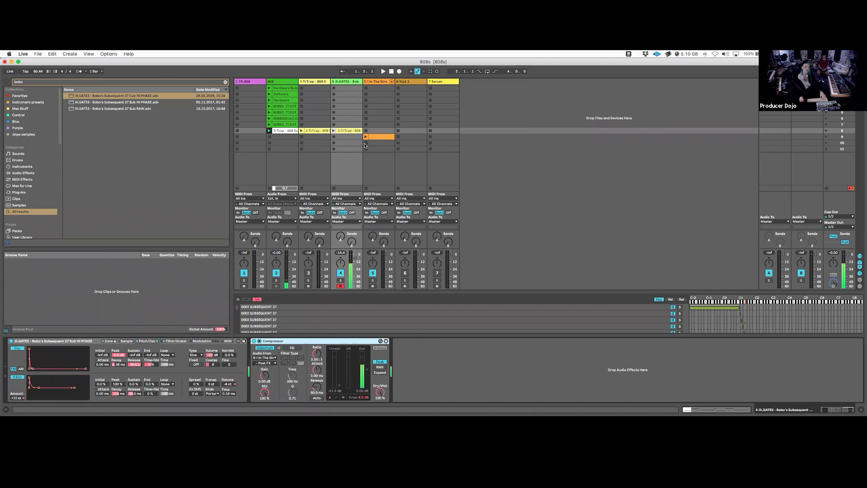
click(288, 254)
key(a)
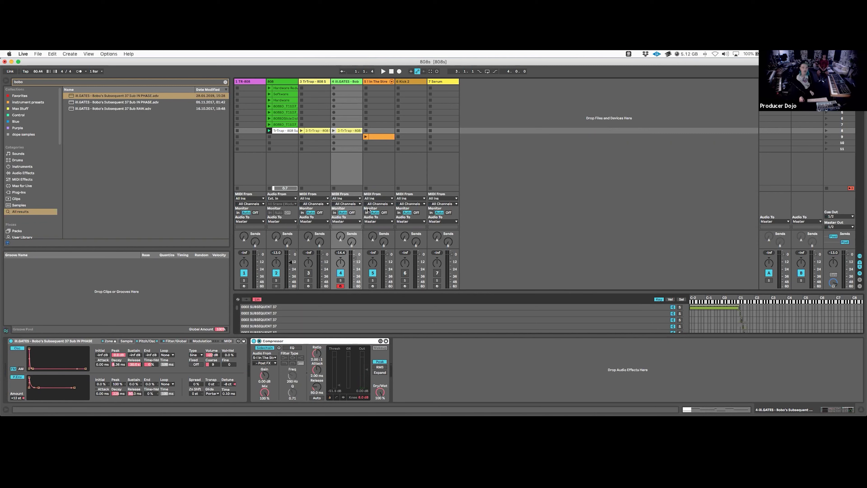
click(269, 137)
Examine the decay of the two hardware 808 recordings' waveforms against the sustained TrTrap 808 waveform
click(282, 89)
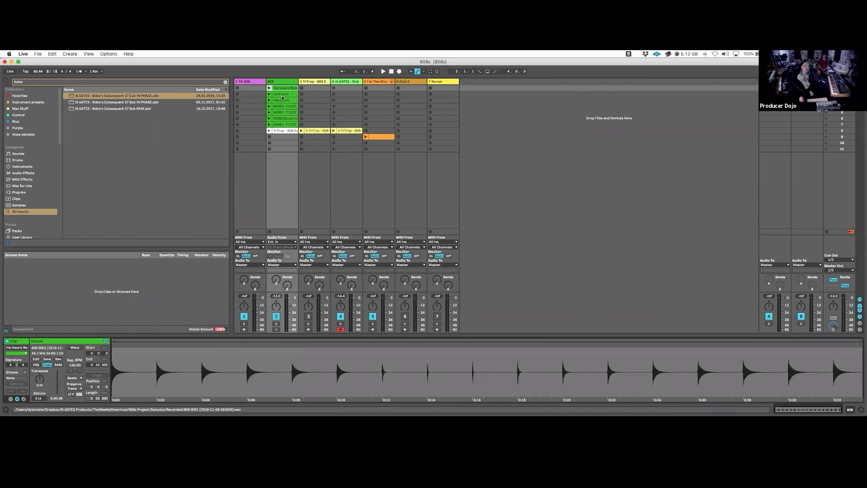
scroll(129, 353, up, 10)
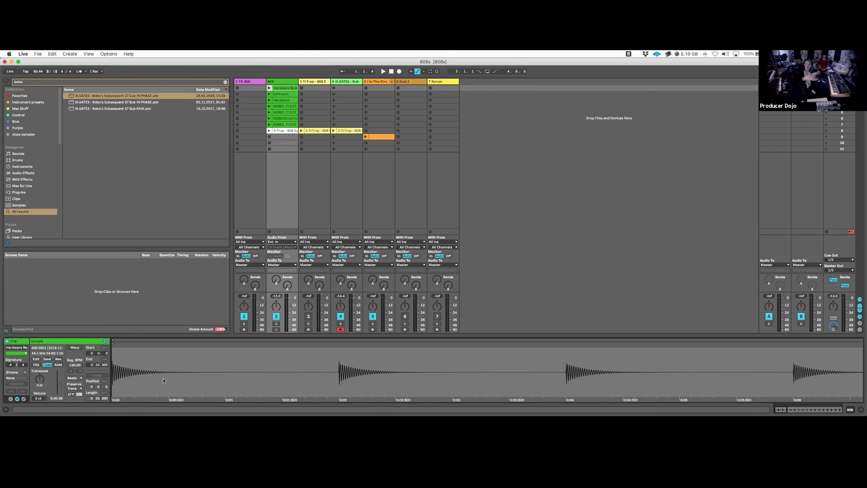
click(285, 131)
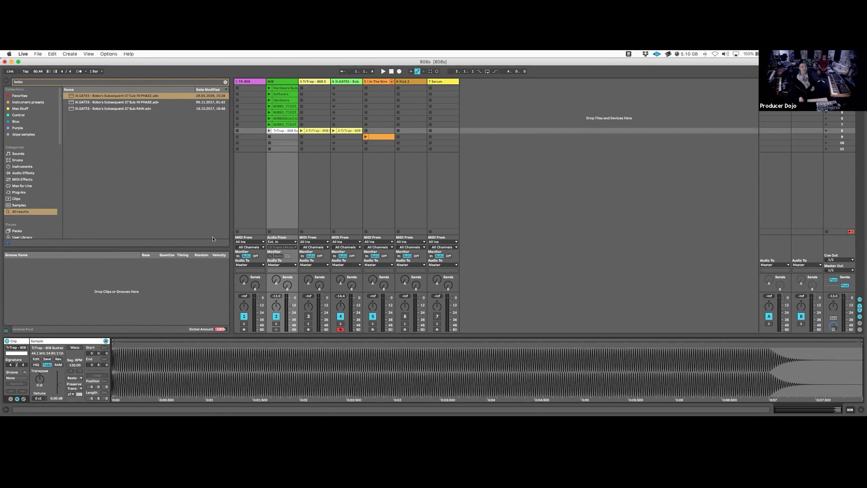
click(289, 100)
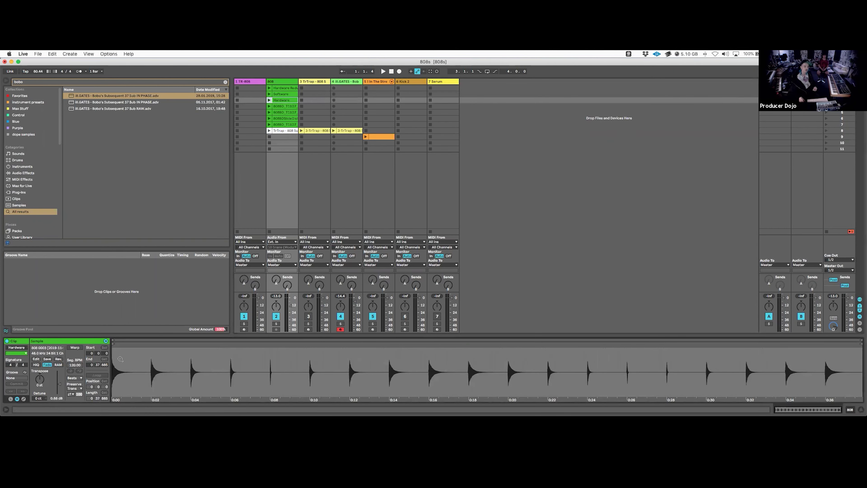
scroll(125, 364, up, 10)
scroll(125, 365, down, 10)
Audition the Orig and TapeSat samples in the 808 track's fourth and fifth slots, and examine the TapeSat waveform up close
click(278, 106)
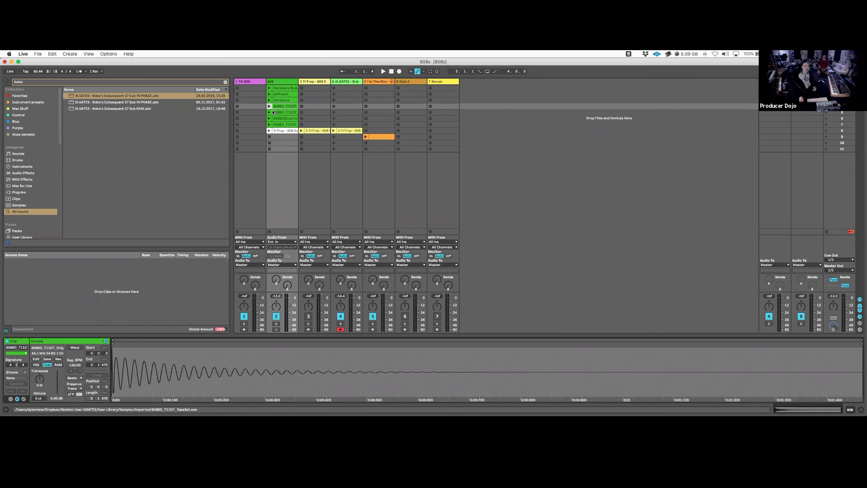
click(269, 106)
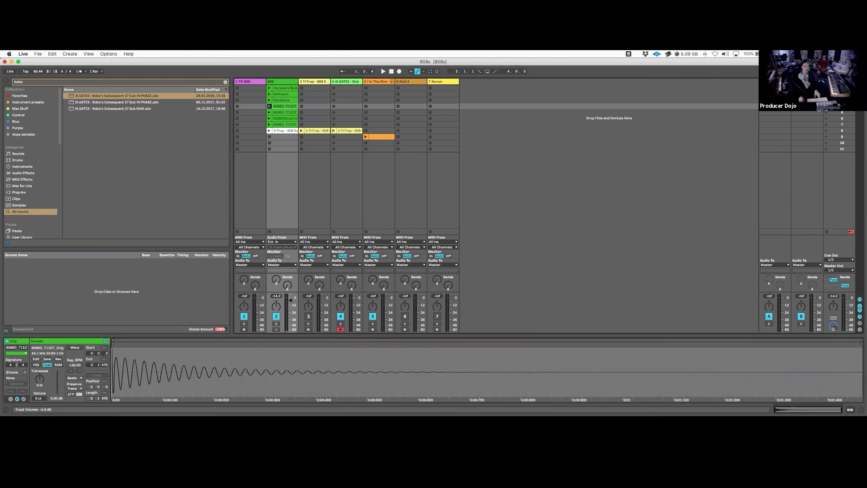
click(270, 113)
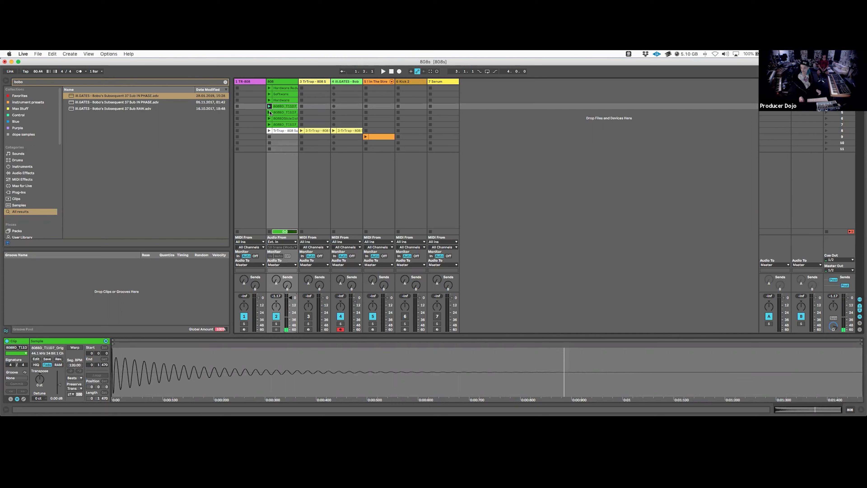
click(270, 113)
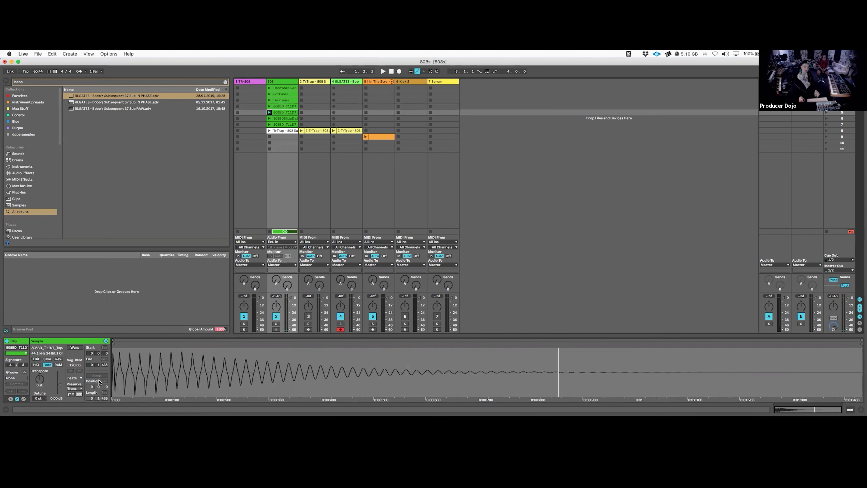
scroll(317, 376, up, 5)
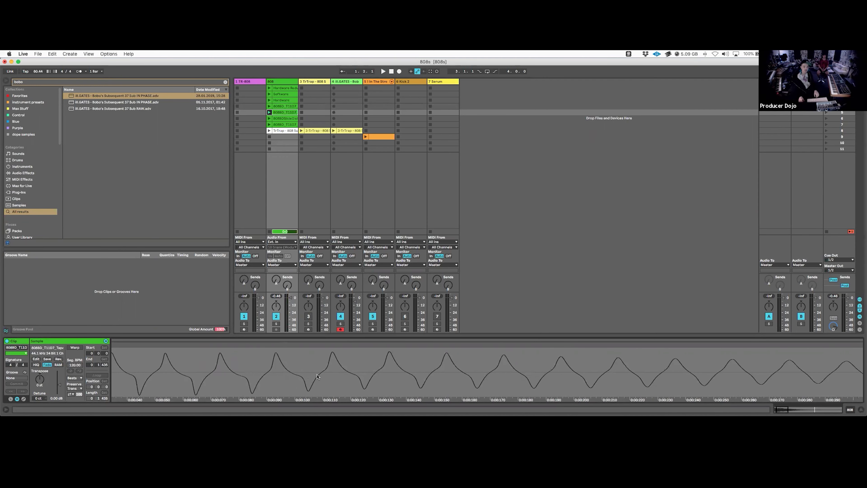
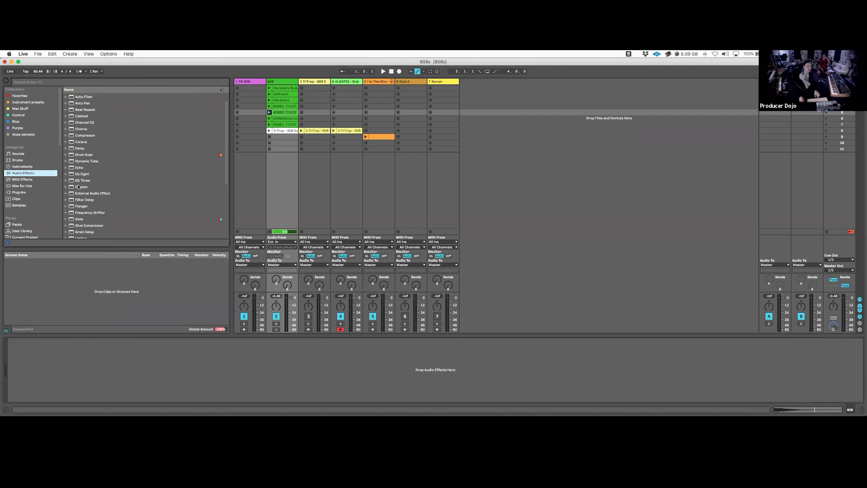
Add Spectrum to the 808 track, enlarge its display, and play the fourth and fifth clips to compare their harmonics
scroll(137, 195, down, 5)
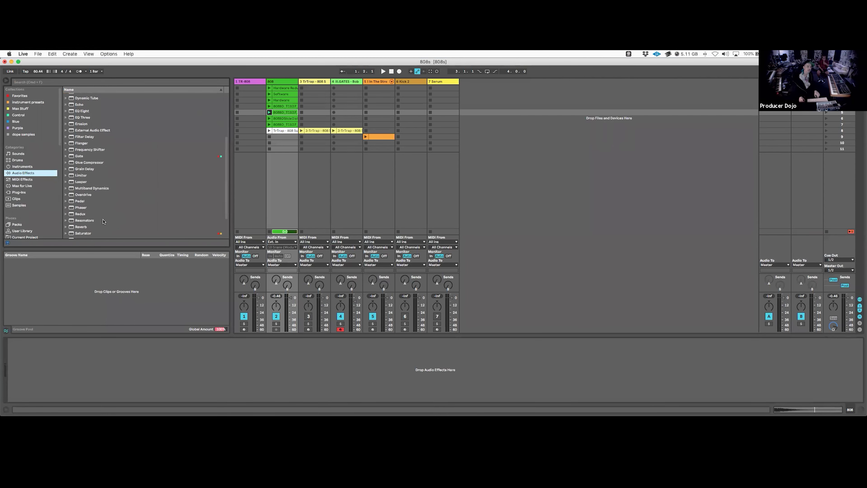
drag(78, 224, 288, 113)
key(Up)
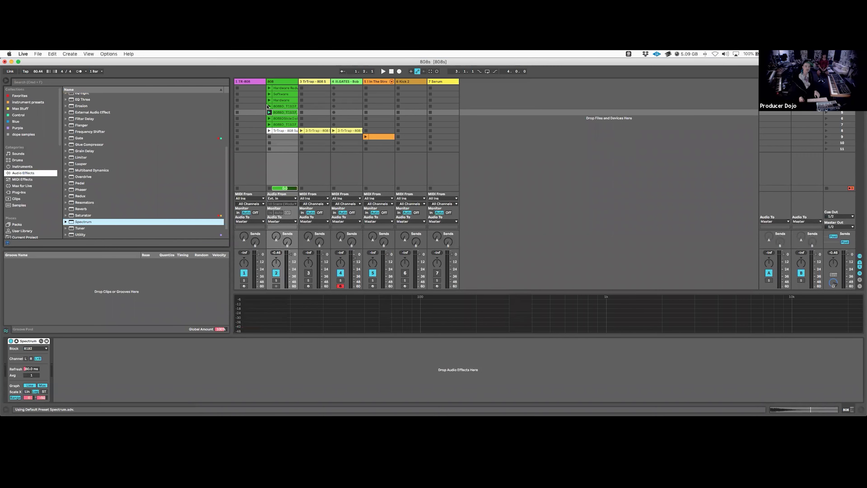
key(Return)
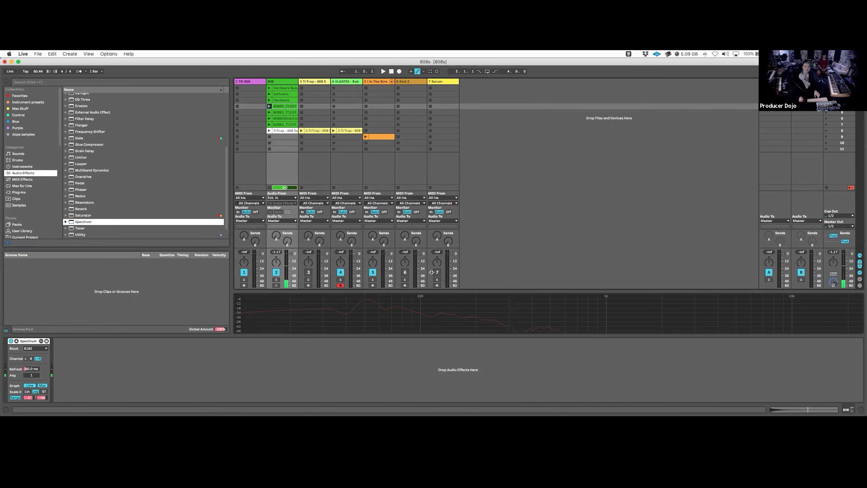
drag(430, 292, 420, 224)
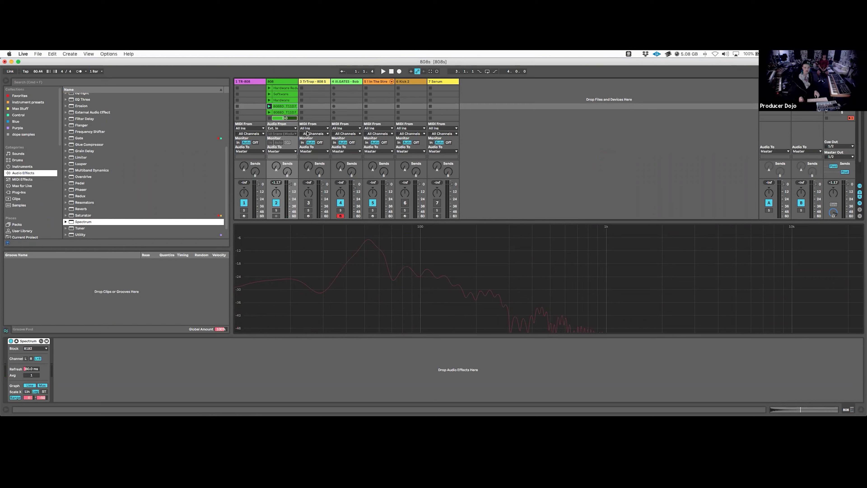
click(269, 112)
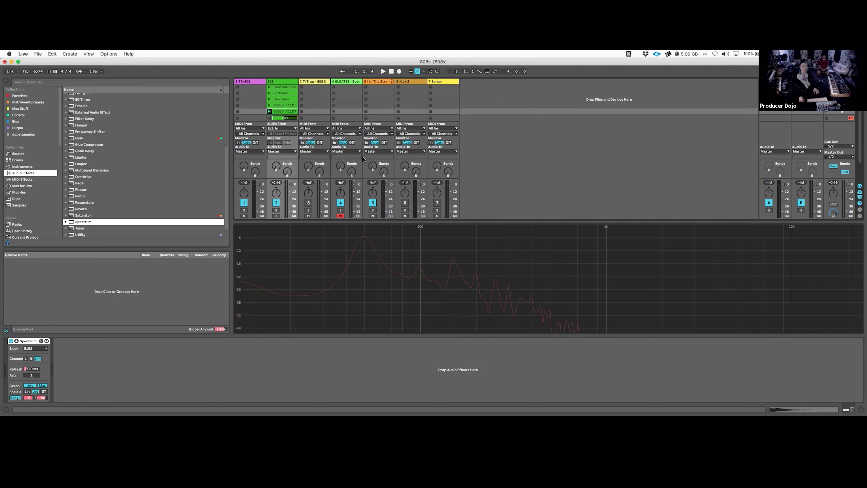
Compare the Orig and TapeSat 808 waveforms up close, checking the attack and the shape of individual cycles
click(285, 111)
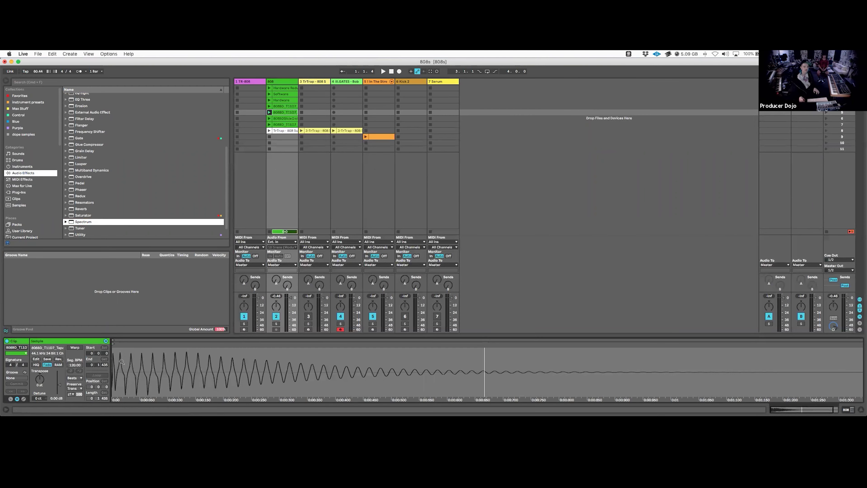
click(281, 106)
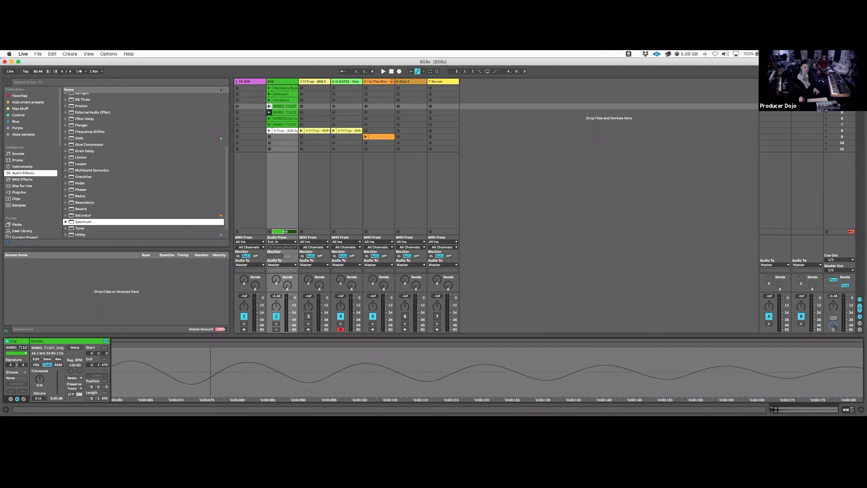
scroll(123, 372, up, 5)
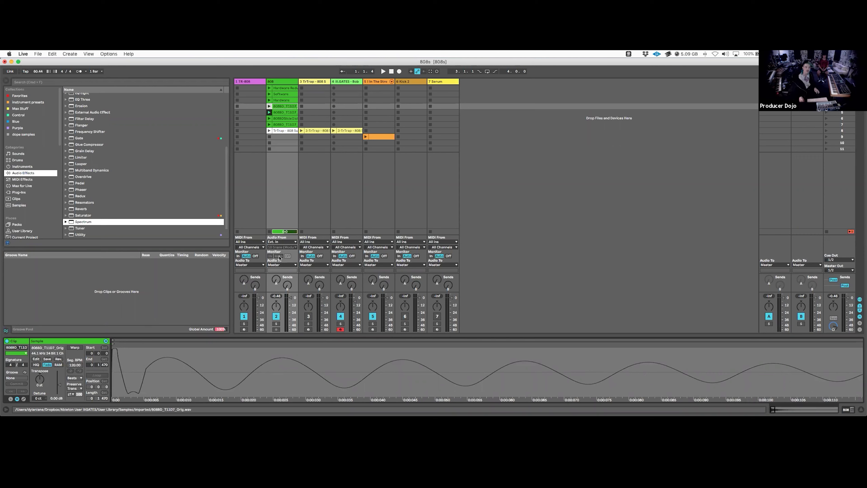
drag(123, 383, 123, 369)
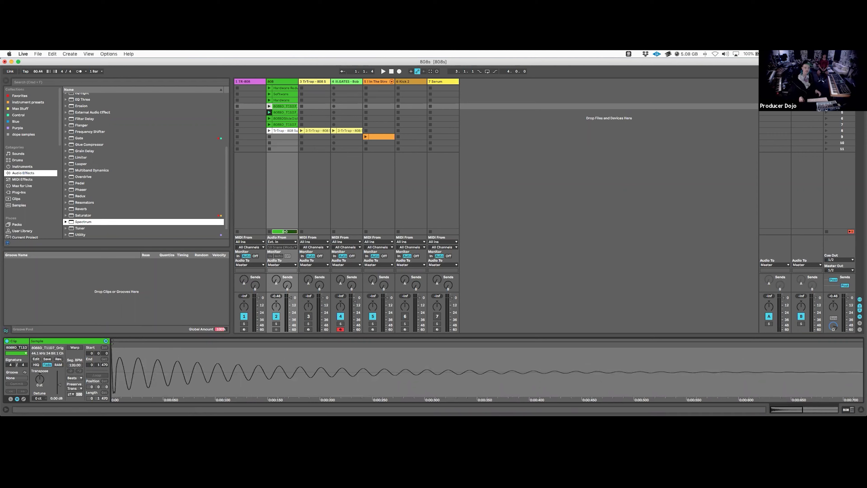
click(286, 112)
scroll(123, 369, up, 5)
scroll(290, 364, down, 5)
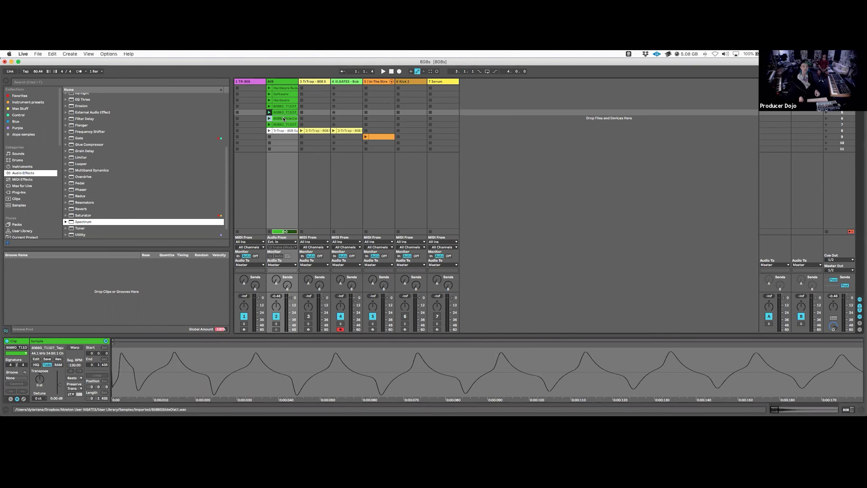
Launch the sixth 808 clip, turn off its Warp setting, and examine its waveform cycles up close
click(274, 118)
click(269, 119)
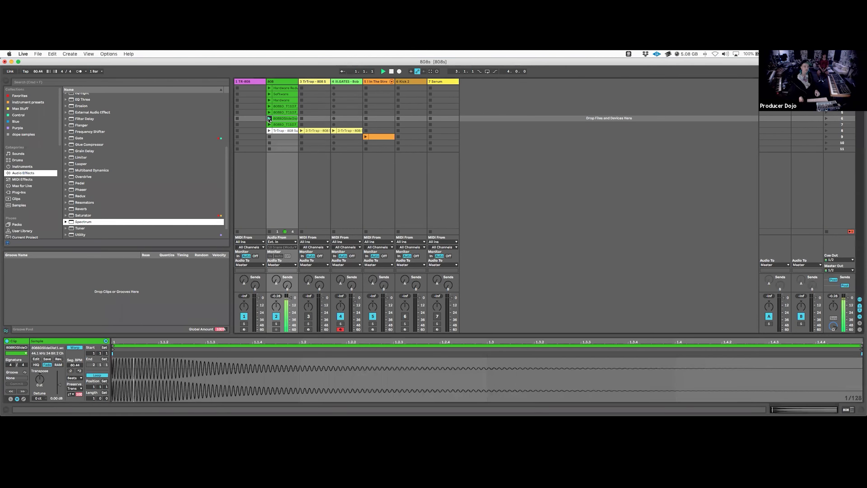
click(74, 347)
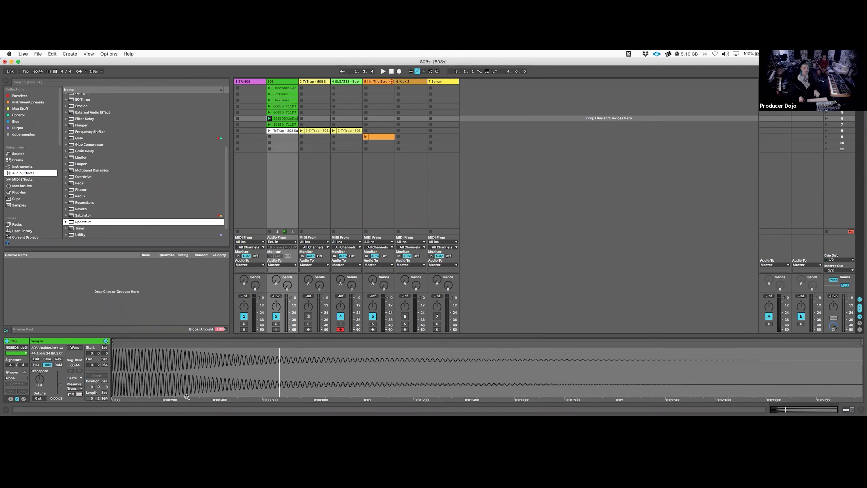
scroll(171, 382, up, 5)
scroll(248, 356, up, 3)
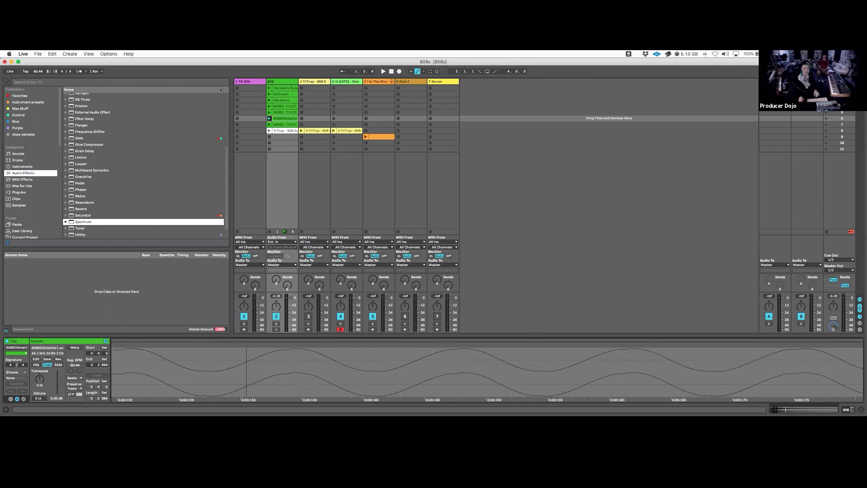
scroll(354, 354, up, 3)
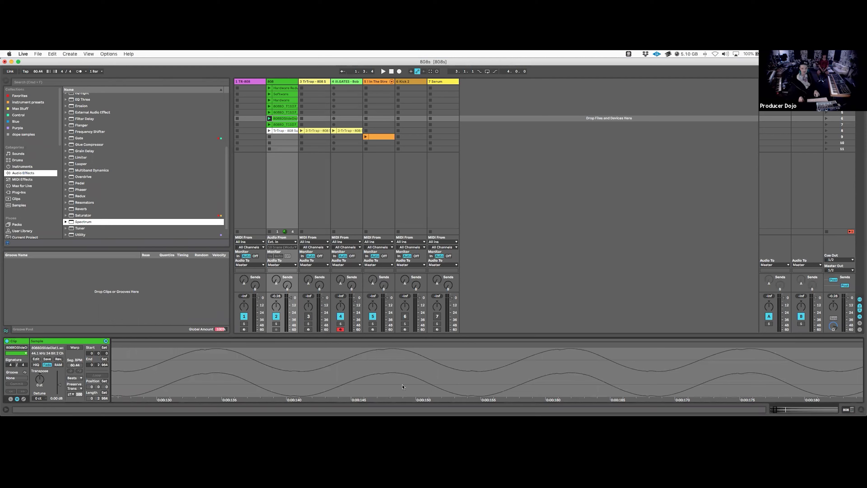
scroll(404, 385, down, 1)
scroll(368, 358, down, 6)
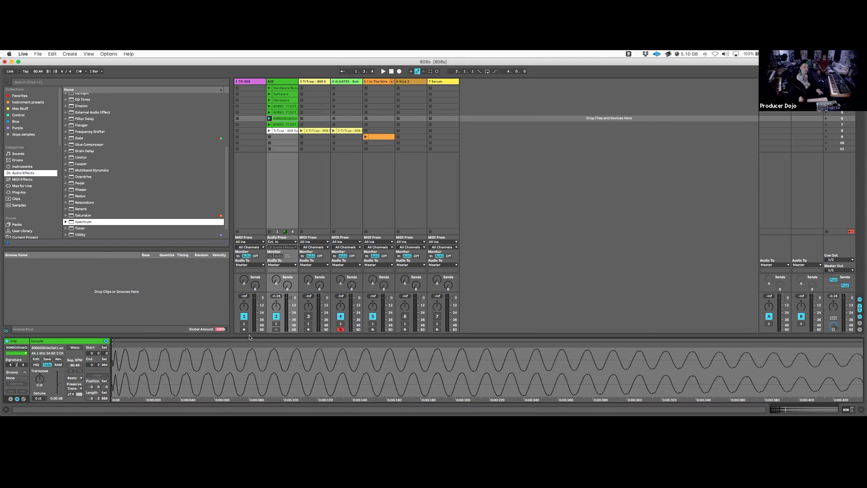
Play the seventh 808 clip and examine its waveform overall and at single-cycle level, then stop the track
click(270, 124)
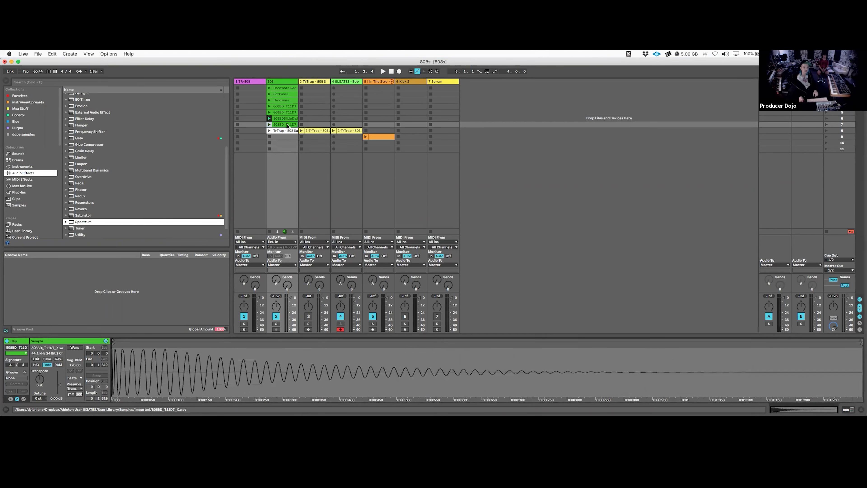
click(269, 125)
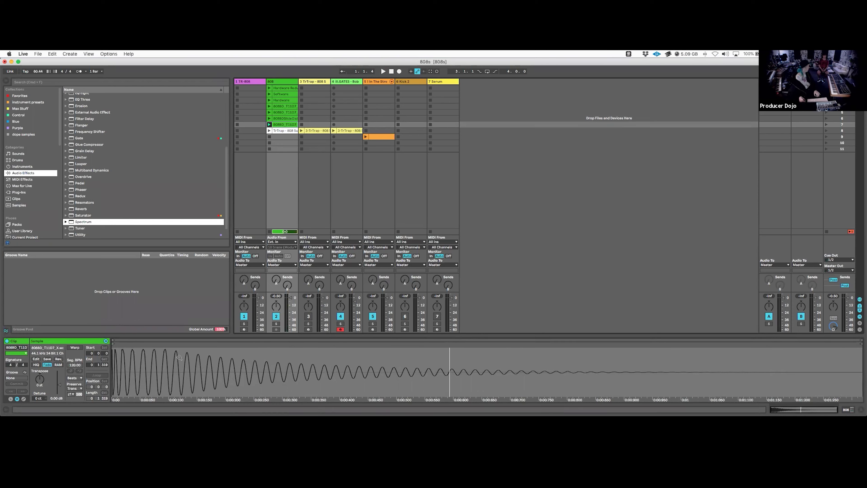
mouse_move(221, 350)
mouse_down()
mouse_move(221, 376)
mouse_move(221, 358)
mouse_up()
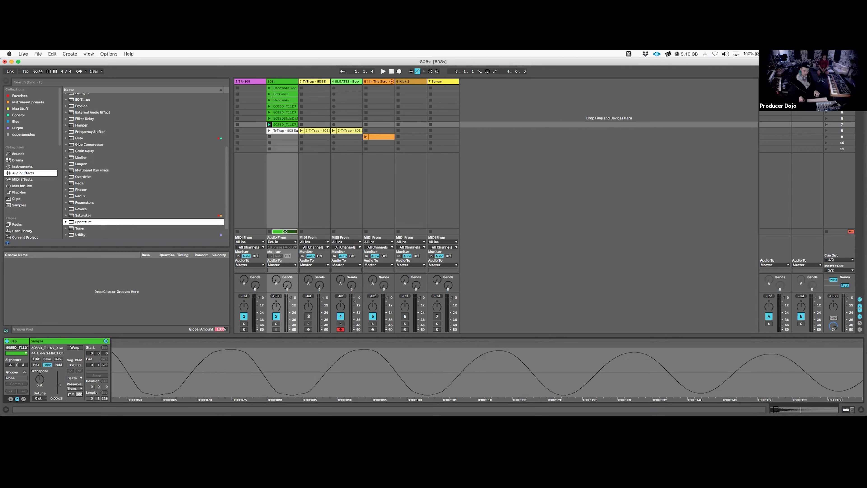
key(minus)
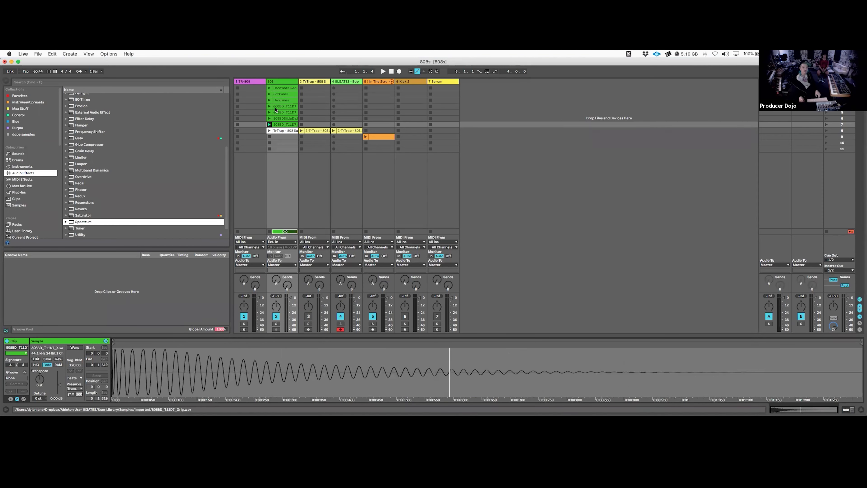
click(270, 137)
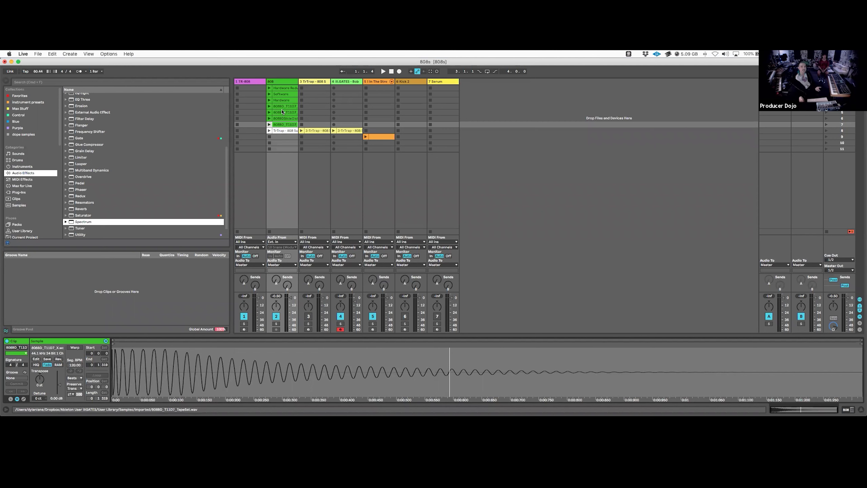
Collapse the enlarged Spectrum display on the 808 track and alternate between the Software and Hardware clips to compare them
click(292, 83)
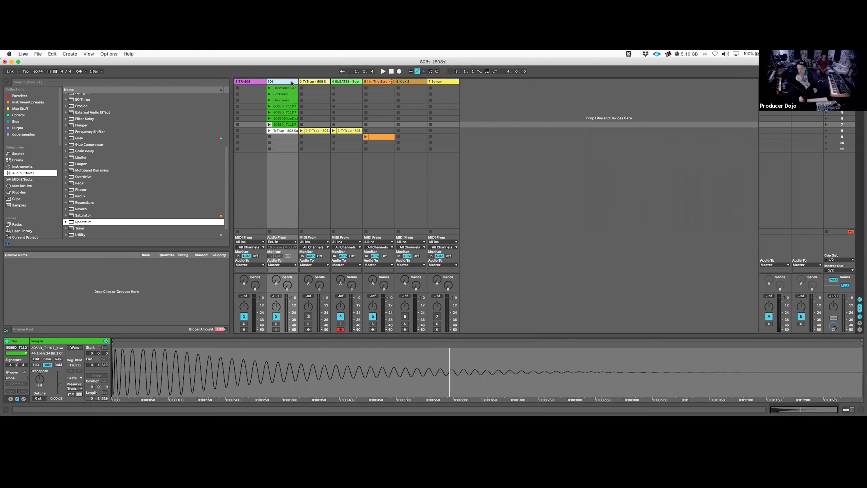
key(Return)
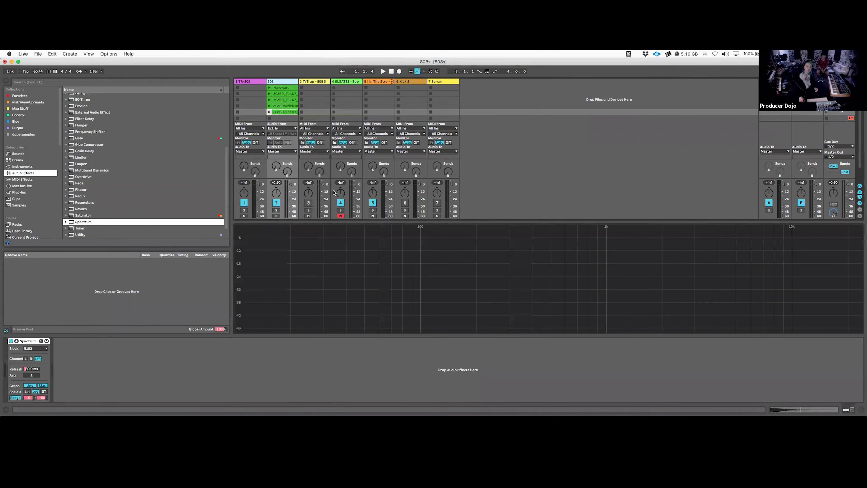
click(348, 223)
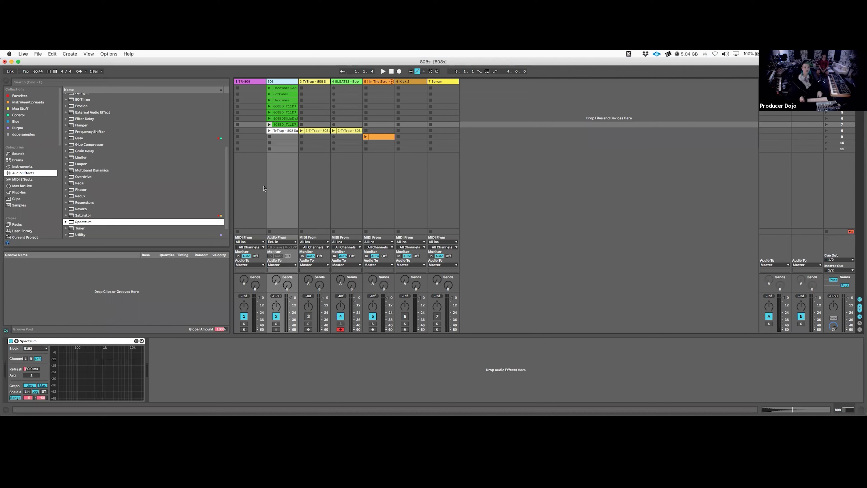
click(269, 95)
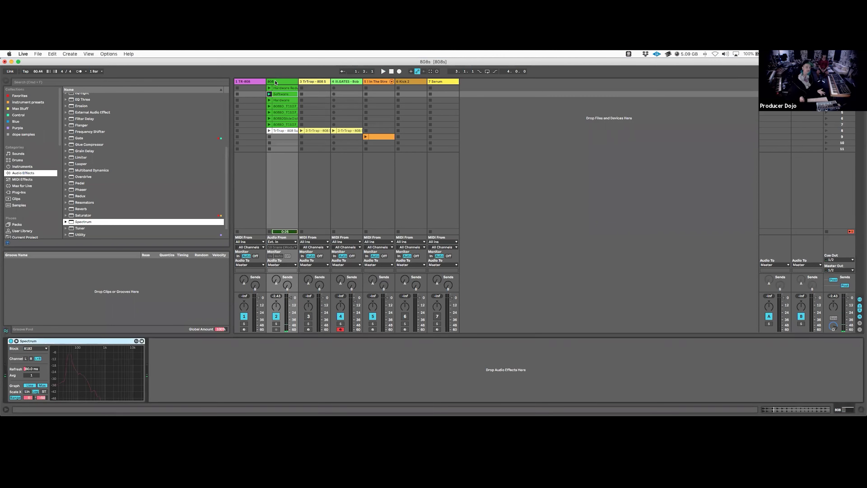
click(269, 100)
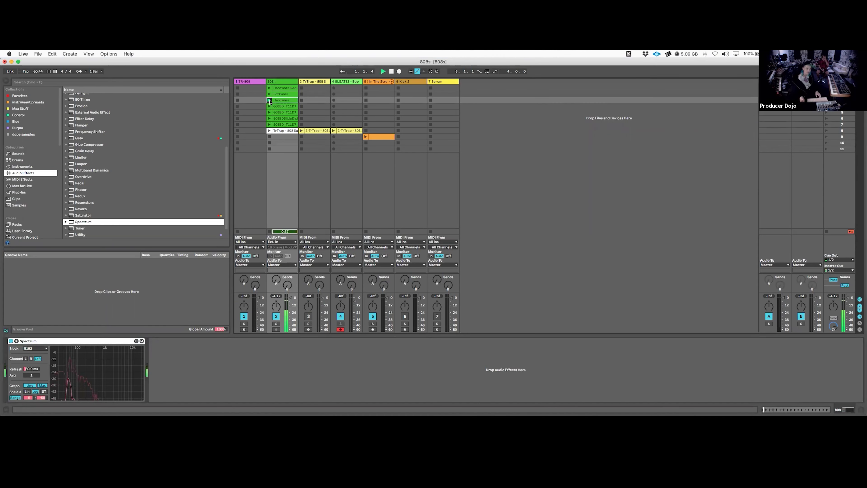
click(268, 94)
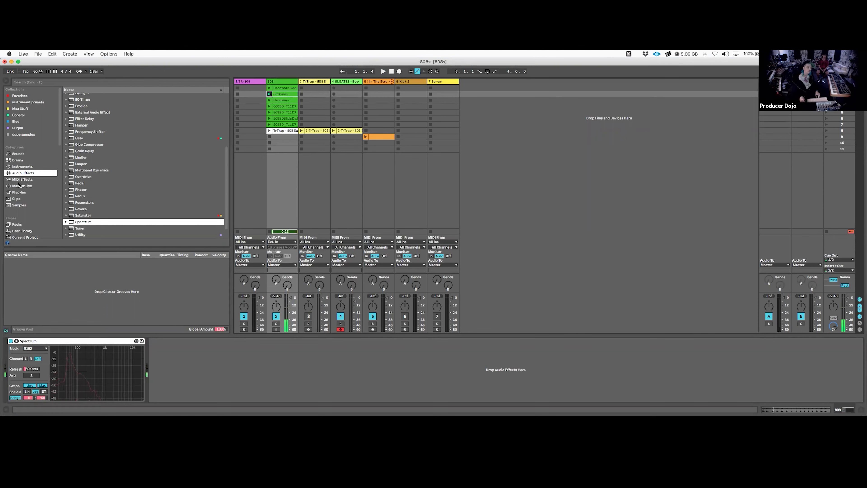
Find UAD Neve 1073 among the favorite plug-ins and add it to the 808 track
click(15, 192)
click(21, 96)
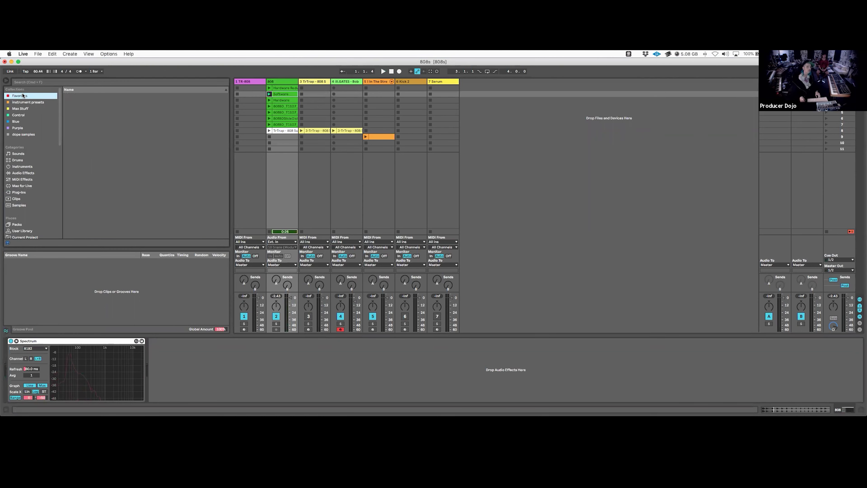
scroll(110, 163, down, 10)
scroll(110, 162, up, 3)
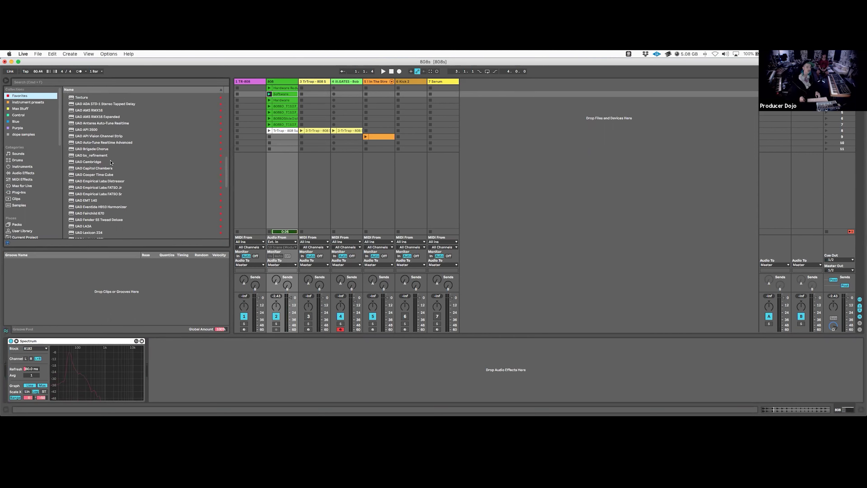
scroll(110, 162, down, 7)
scroll(110, 162, down, 3)
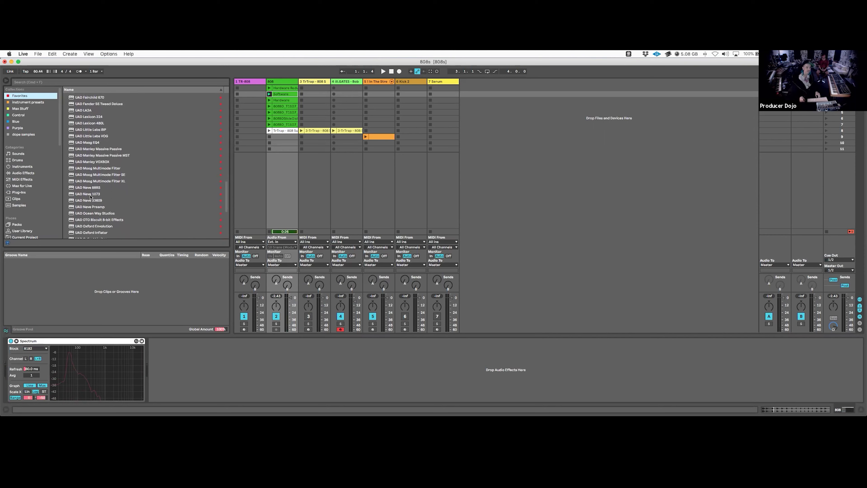
click(91, 195)
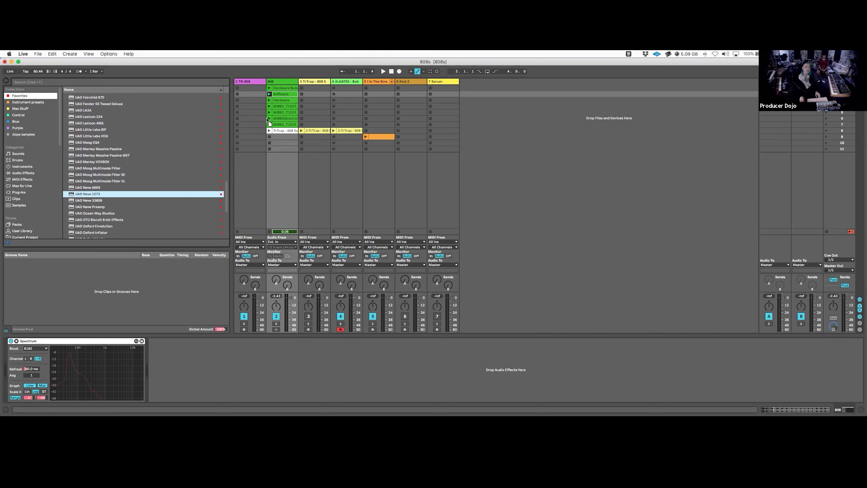
drag(278, 118, 278, 118)
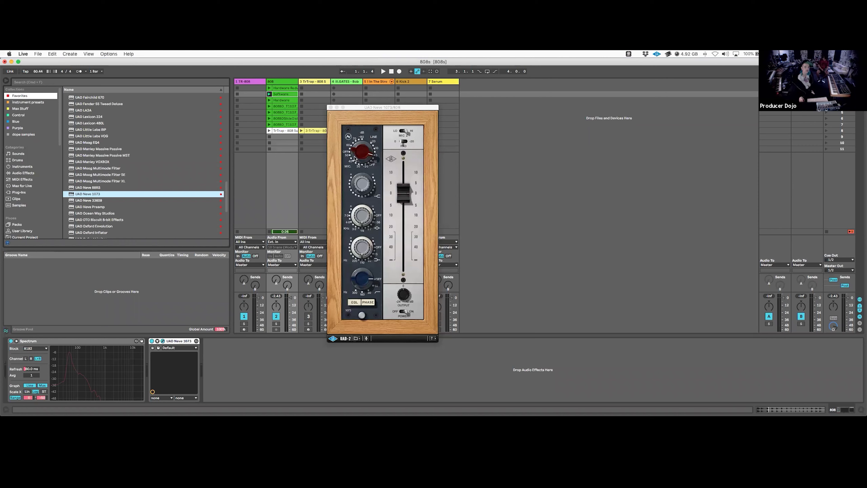
Try several input gain settings on the Neve 1073 while the Software clip plays on the 808 track
click(348, 147)
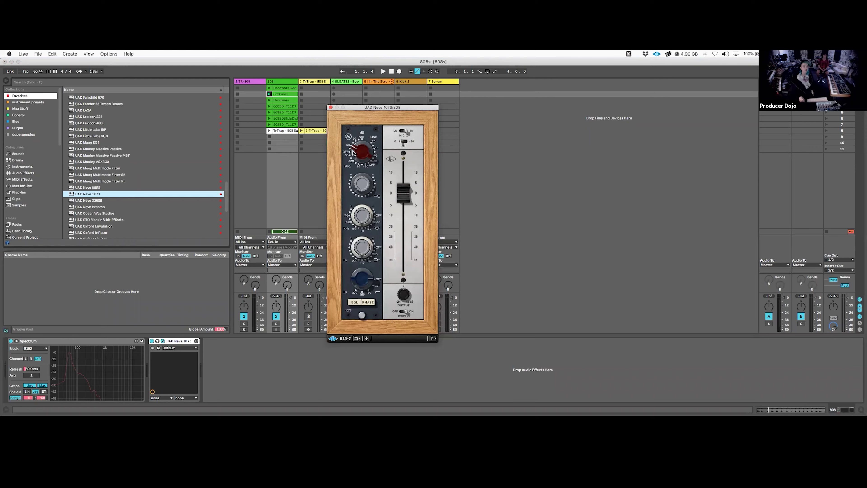
mouse_move(353, 152)
mouse_down()
mouse_move(353, 141)
mouse_move(348, 147)
mouse_up()
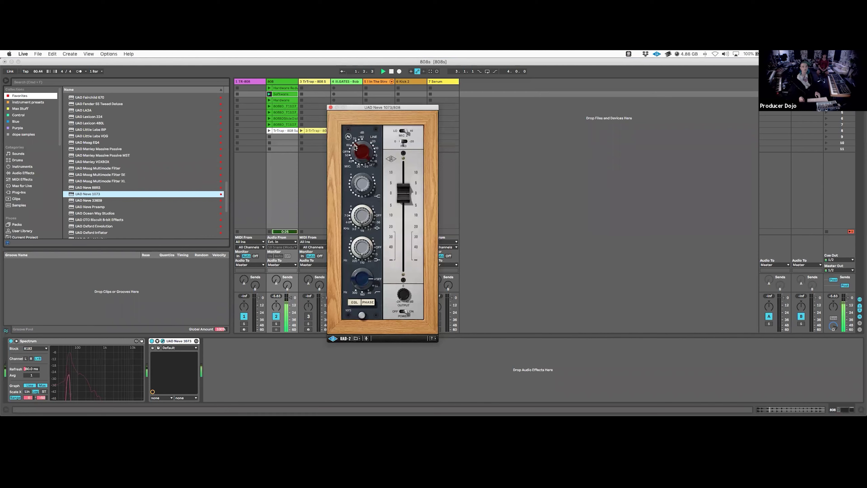
drag(349, 157, 361, 143)
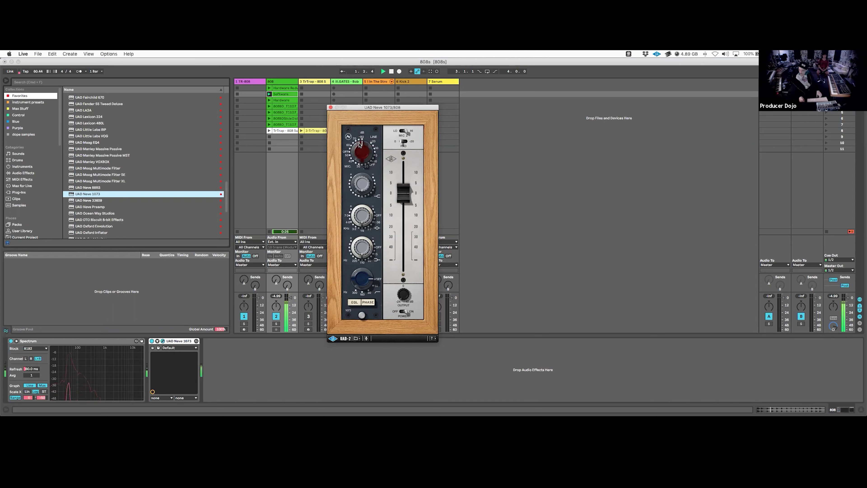
drag(359, 145, 355, 147)
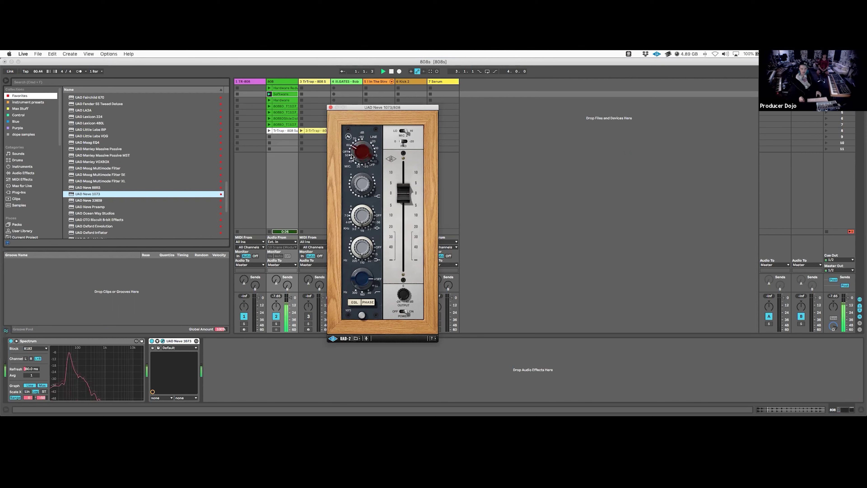
mouse_move(352, 154)
mouse_down()
mouse_move(362, 162)
mouse_move(367, 146)
mouse_move(356, 156)
mouse_up()
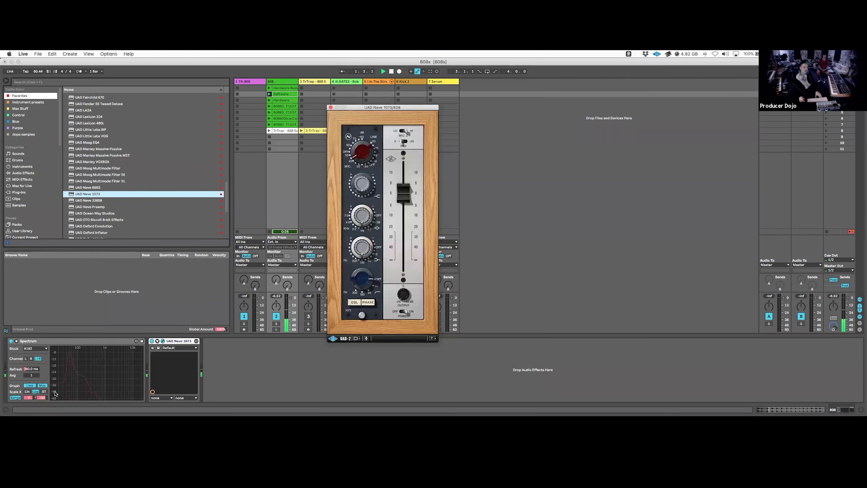
Enlarge the Spectrum display, extend its height, and raise the Neve 1073's input gain to drive the 808 harder
double_click(93, 361)
drag(504, 293, 503, 235)
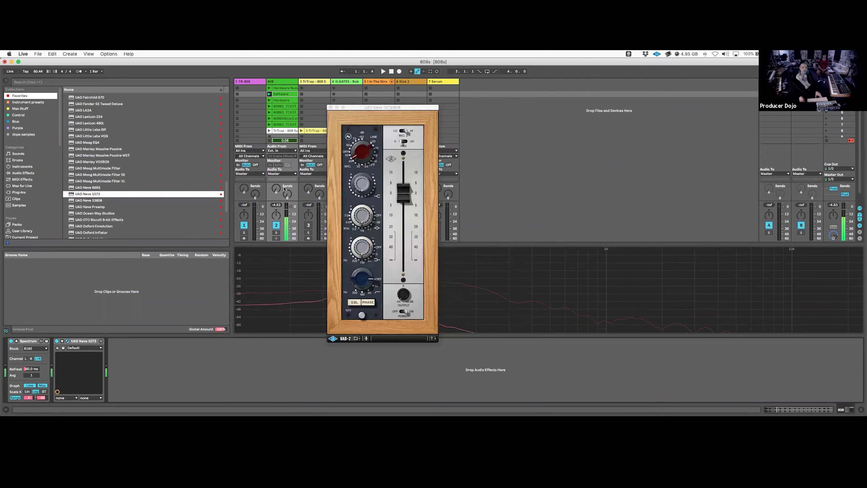
click(355, 140)
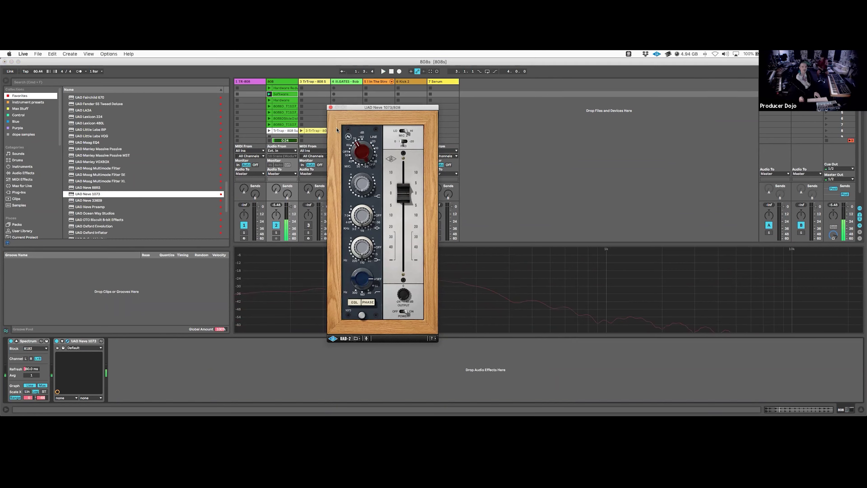
Place the Neve 1073 before Spectrum in the 808 track's device chain and move its plug-in window clear of the graph
drag(84, 340, 21, 340)
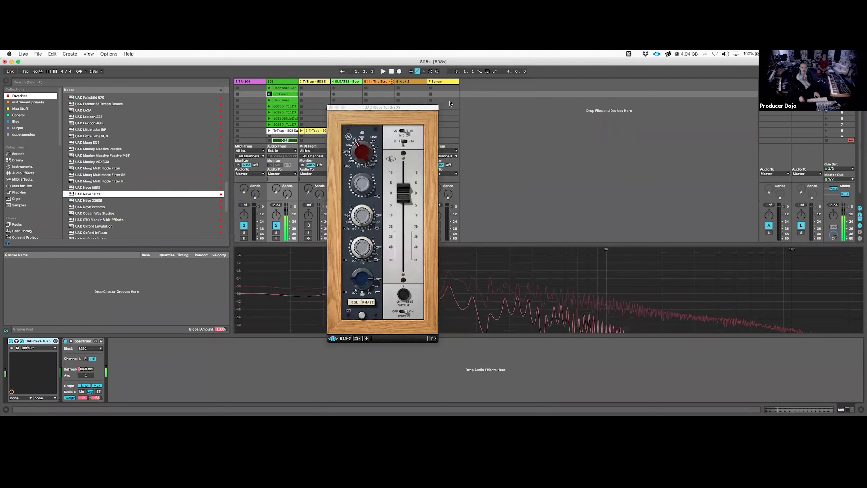
drag(409, 107, 647, 61)
drag(709, 63, 774, 61)
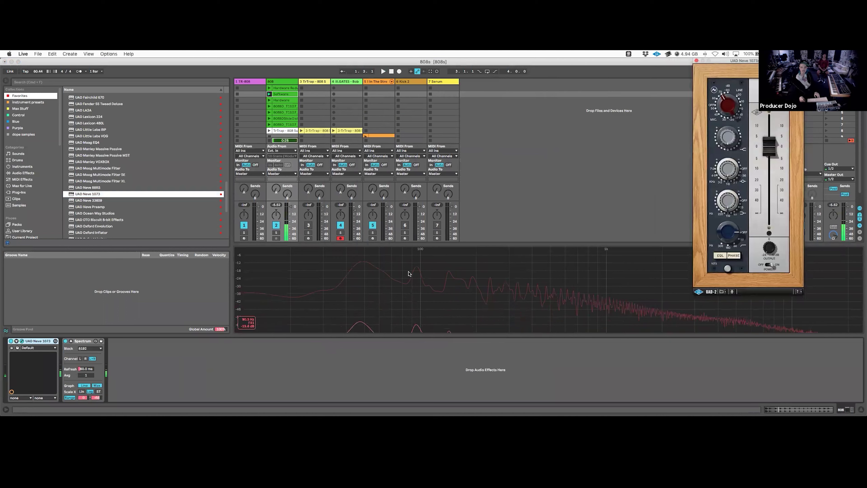
Lower the Neve 1073's input gain, stop playback, and switch the device off
mouse_move(719, 122)
mouse_down()
mouse_move(719, 113)
mouse_move(732, 112)
mouse_move(725, 92)
mouse_move(725, 119)
mouse_up()
key(space)
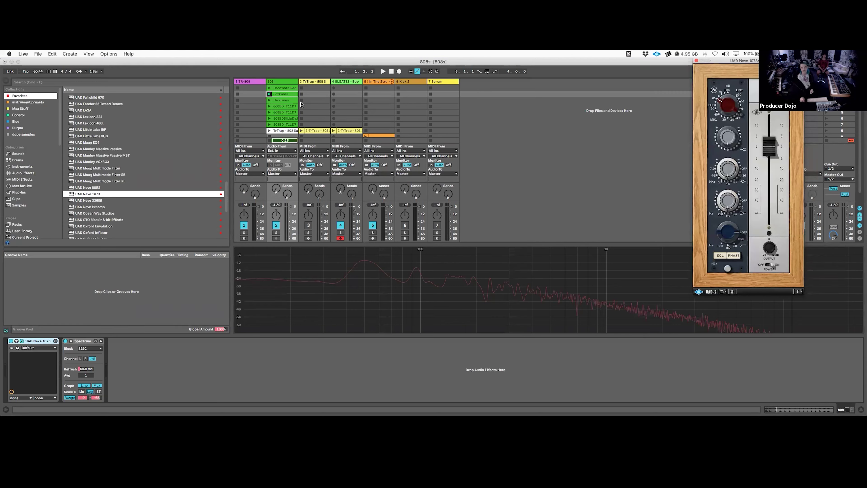
scroll(300, 106, down, 1)
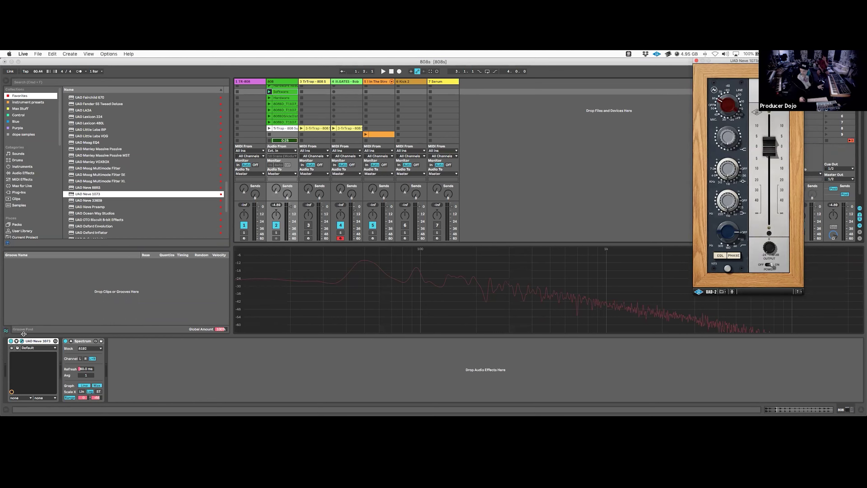
click(12, 341)
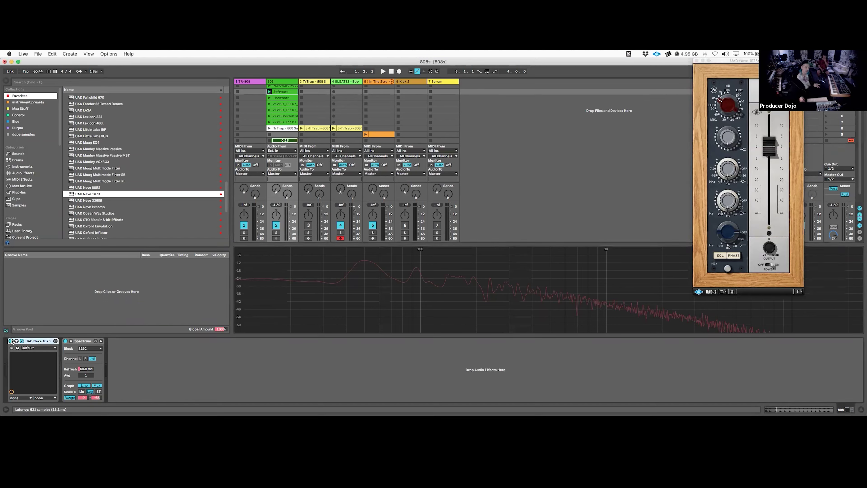
Insert a Saturator between the Neve 1073 and Spectrum on the 808 track and raise its Drive to add harmonics
click(28, 173)
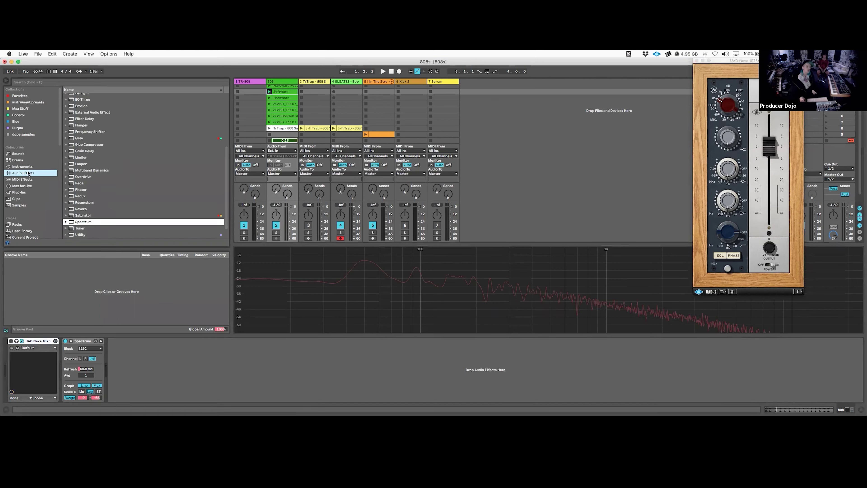
click(85, 145)
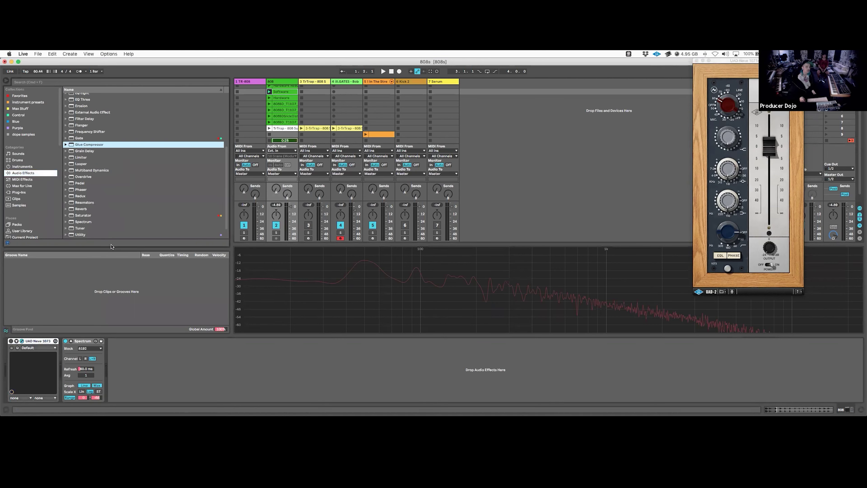
drag(83, 216, 64, 369)
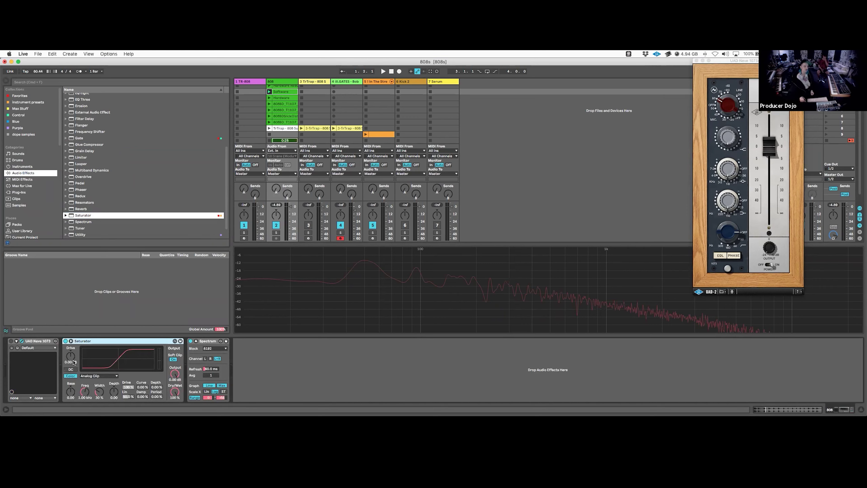
drag(71, 362, 70, 312)
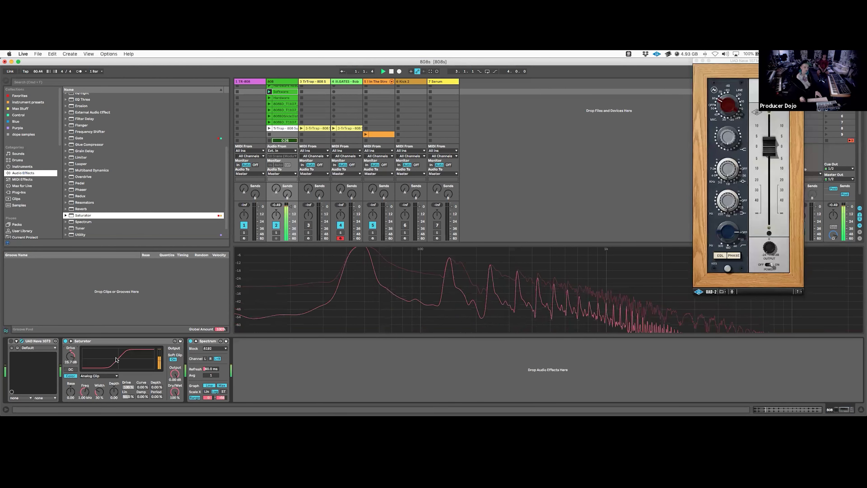
Insert a new audio track after the 808 track and name it "Sampled 808s"
click(280, 82)
key(super+t)
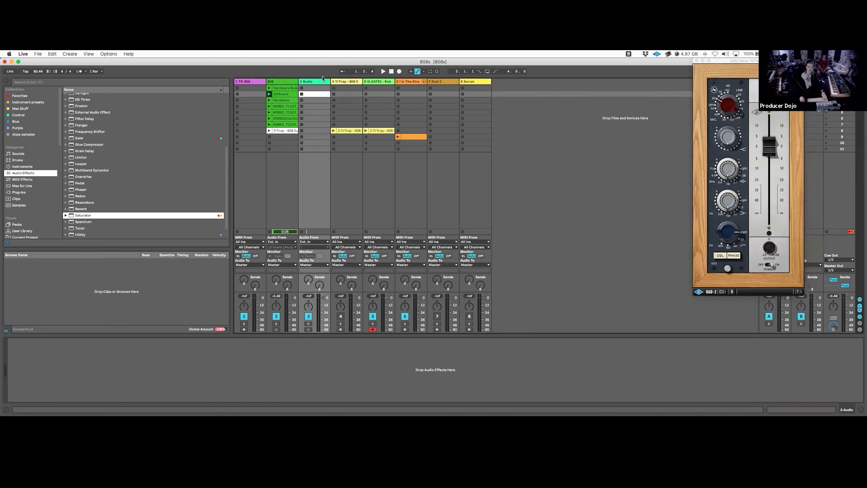
key(super+r)
text(S)
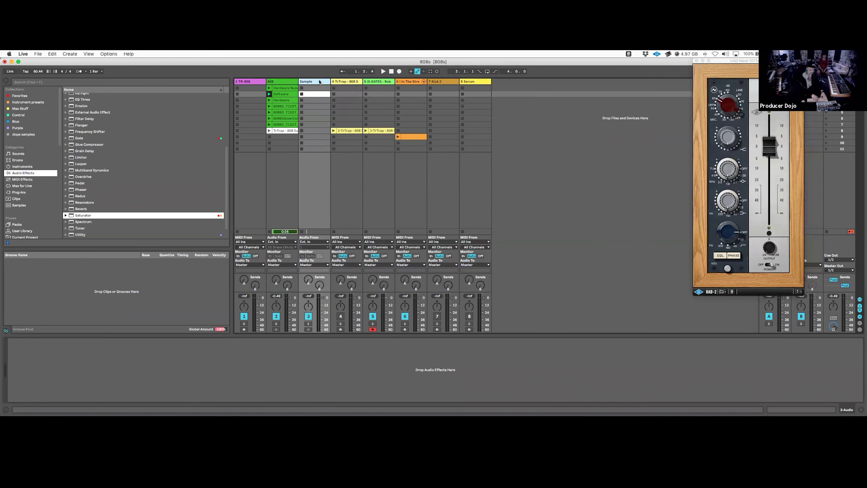
text(ampled 808s)
key(Return)
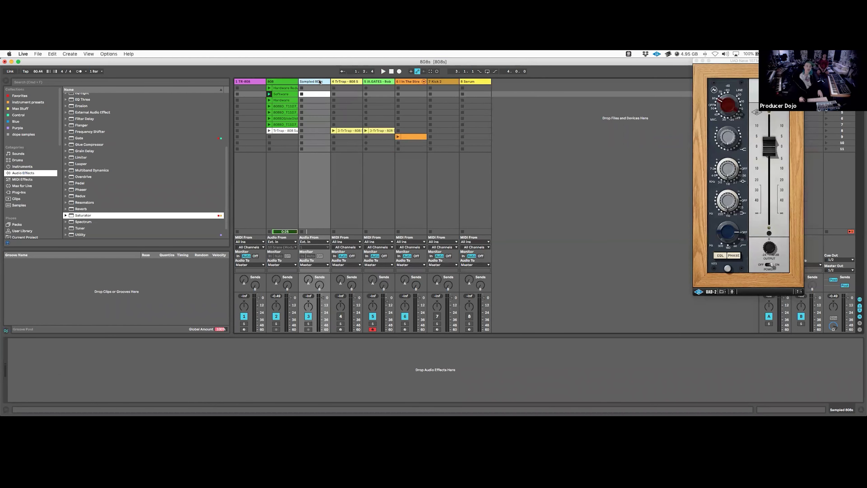
Feed the Sampled 808s track from the 808 track, and on the 808 track enable the Neve 1073 and bypass the Saturator
click(323, 242)
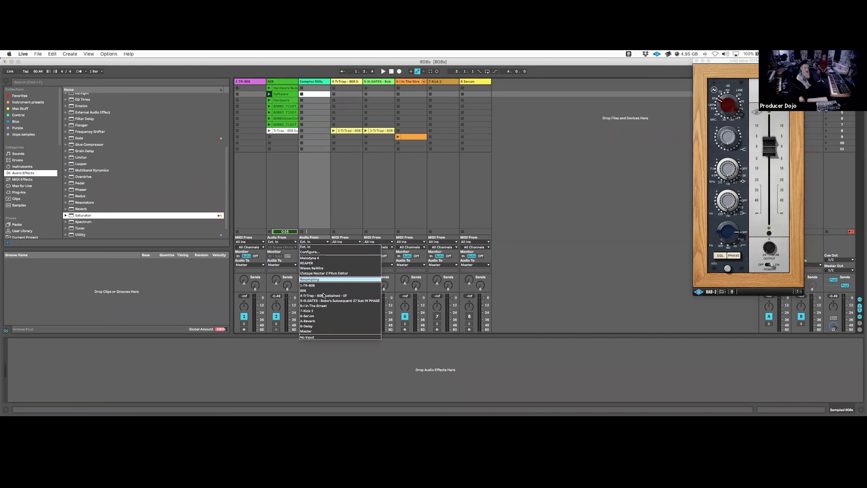
click(314, 291)
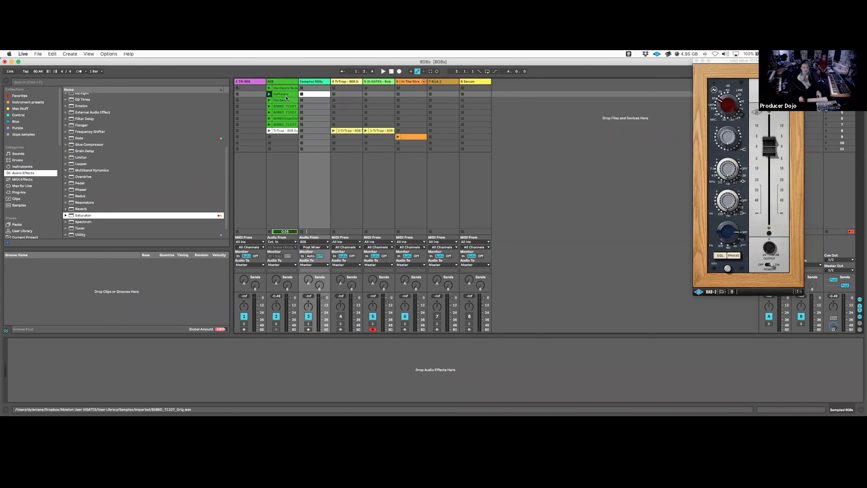
click(286, 82)
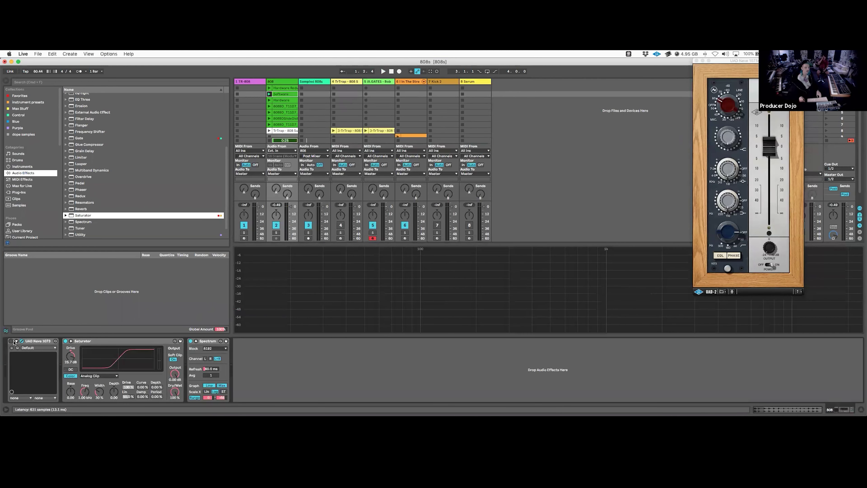
click(65, 341)
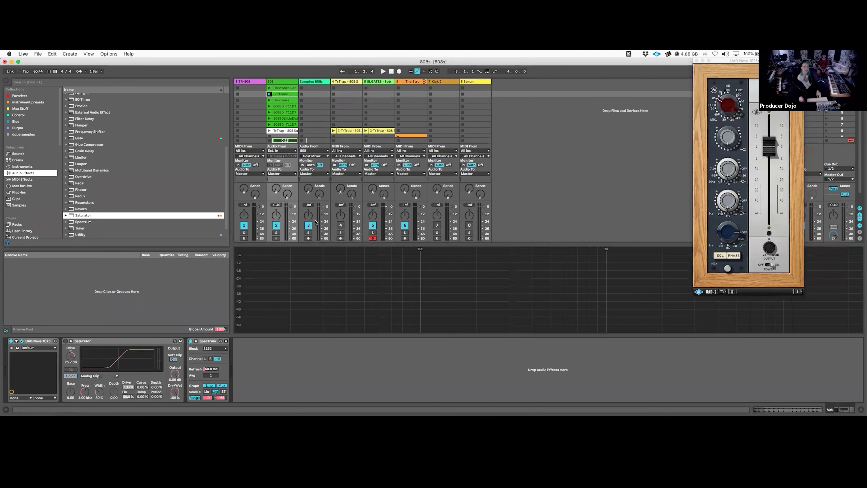
Arm the Sampled 808s track and record the 808 into its second slot while varying the Neve 1073's input gain
click(308, 238)
click(301, 94)
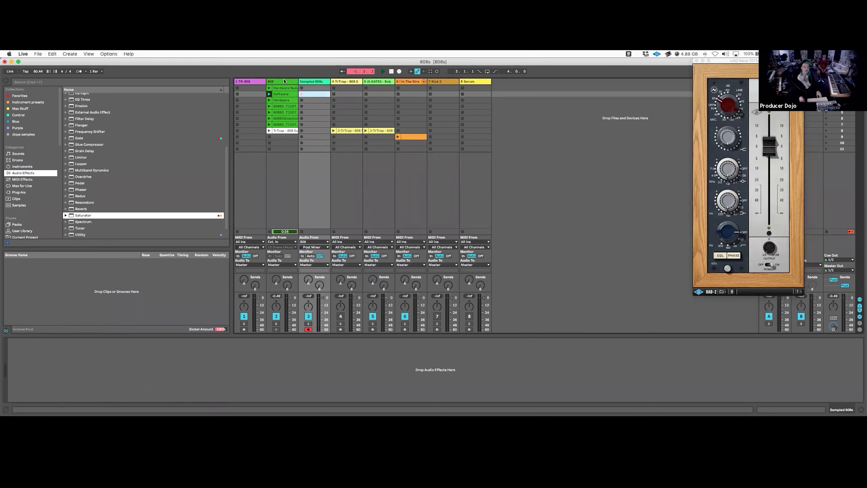
click(284, 81)
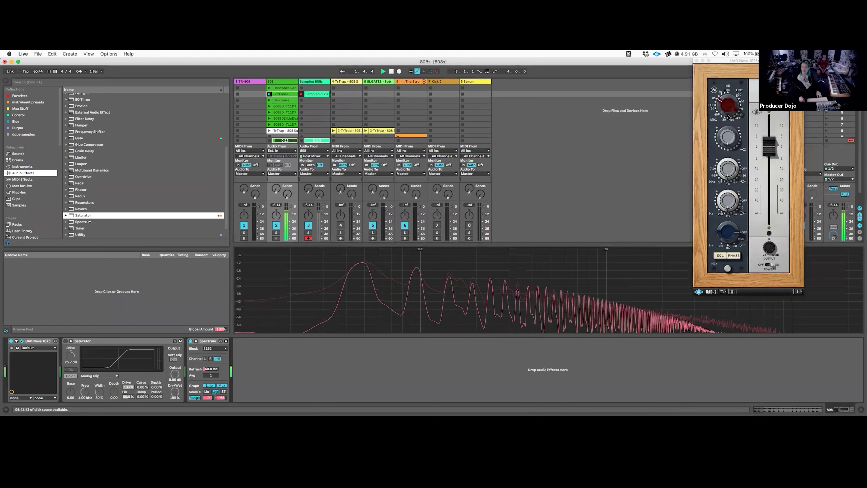
click(726, 101)
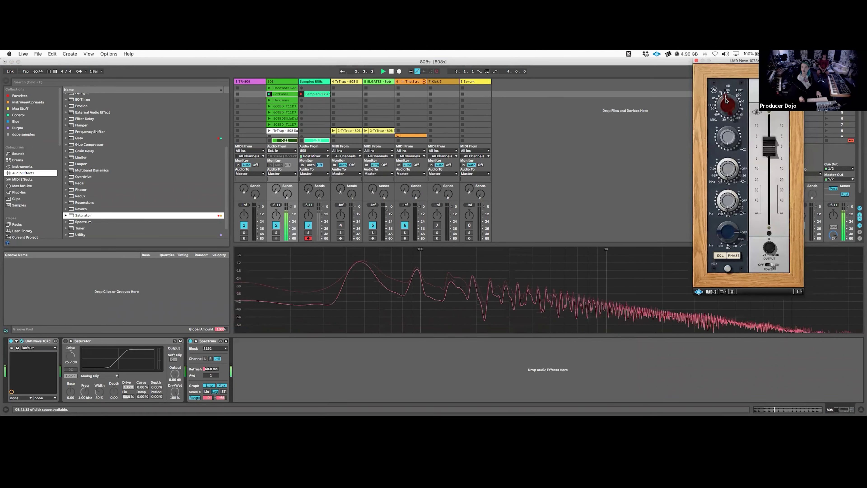
drag(726, 100, 722, 114)
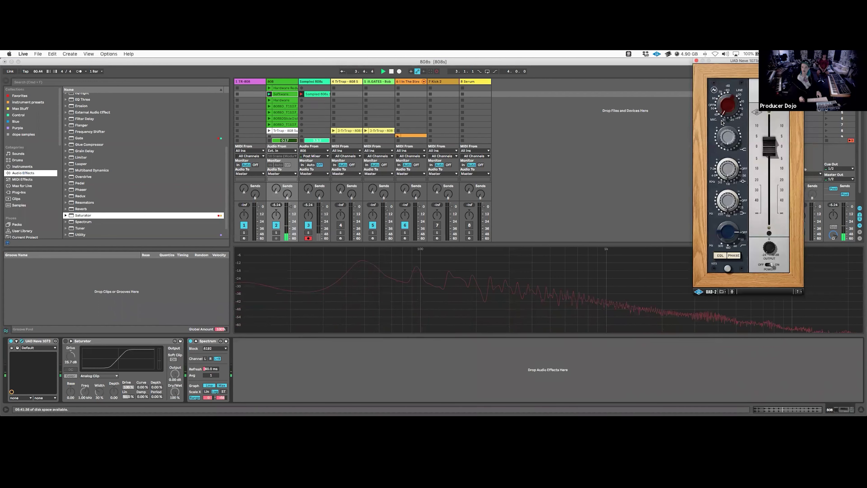
mouse_move(723, 116)
mouse_down()
mouse_move(721, 103)
mouse_move(721, 123)
mouse_up()
click(314, 110)
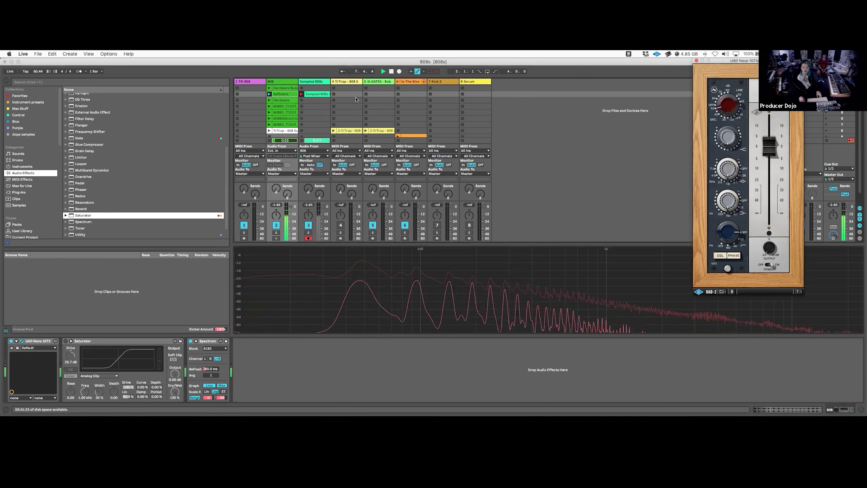
click(324, 103)
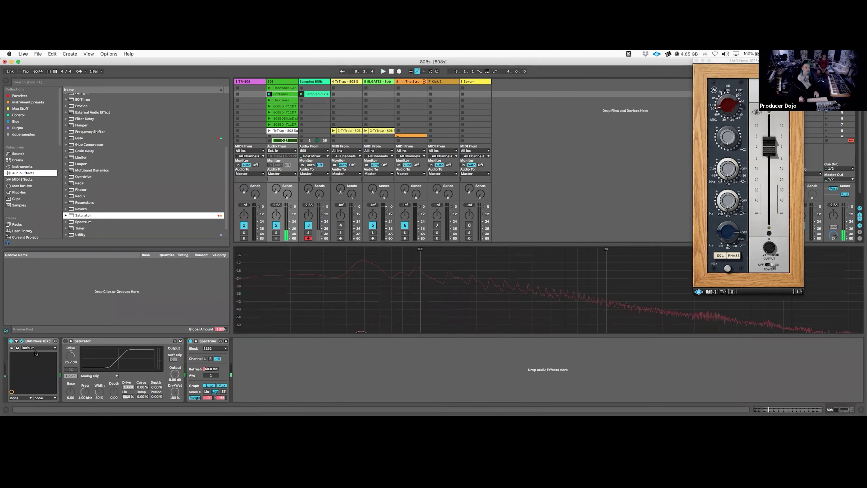
Delete the Neve 1073 from the 808 track and switch the Saturator back on
click(43, 341)
key(Delete)
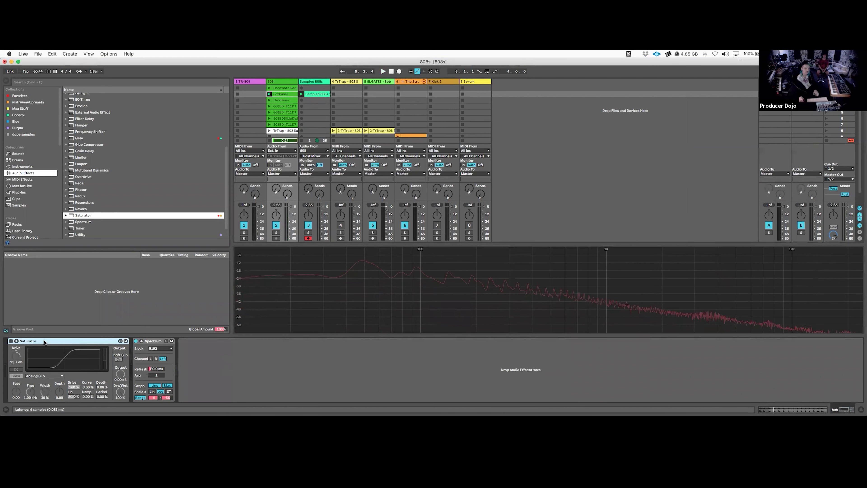
click(11, 341)
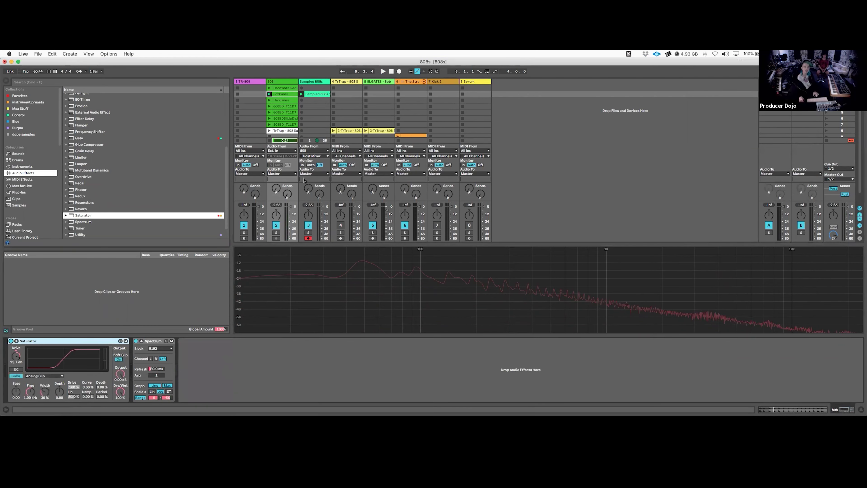
Start recording into the third slot of Sampled 808s, raising the Saturator's Drive and lowering its Base with the Analog Clip curve
click(301, 101)
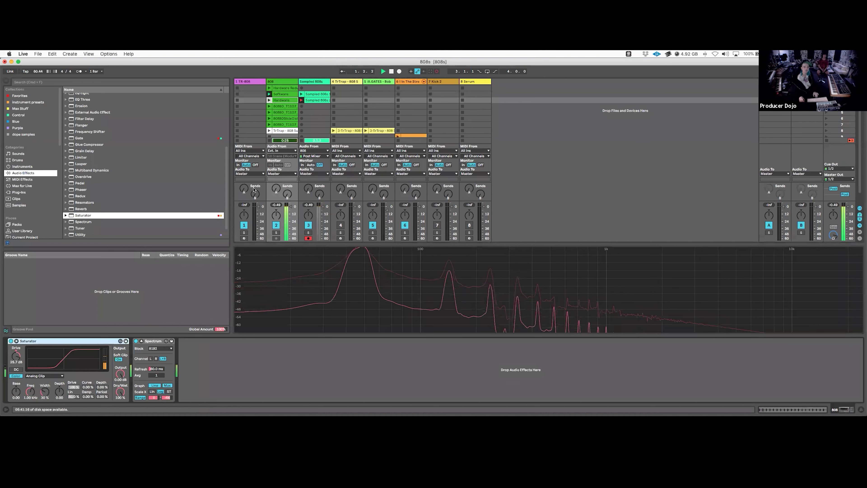
click(34, 376)
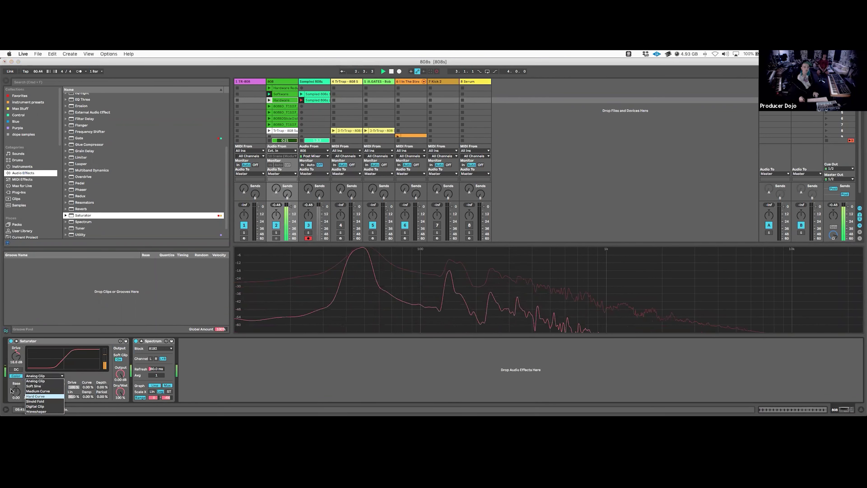
click(35, 380)
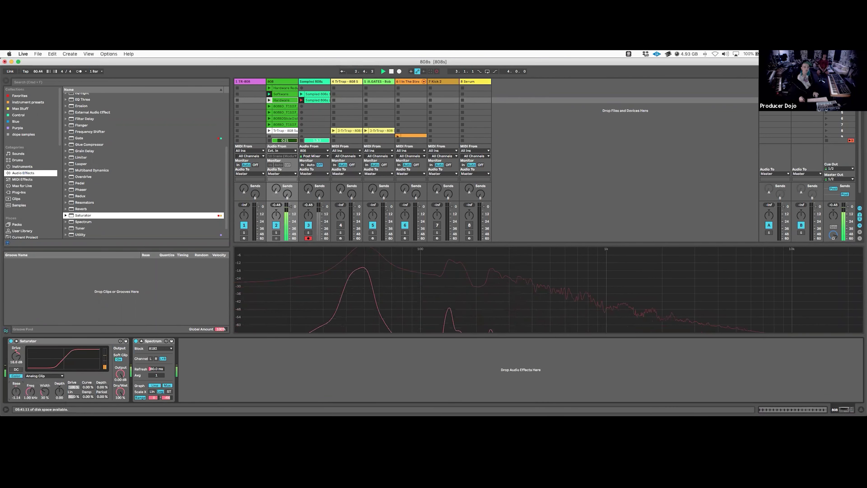
click(35, 376)
click(35, 380)
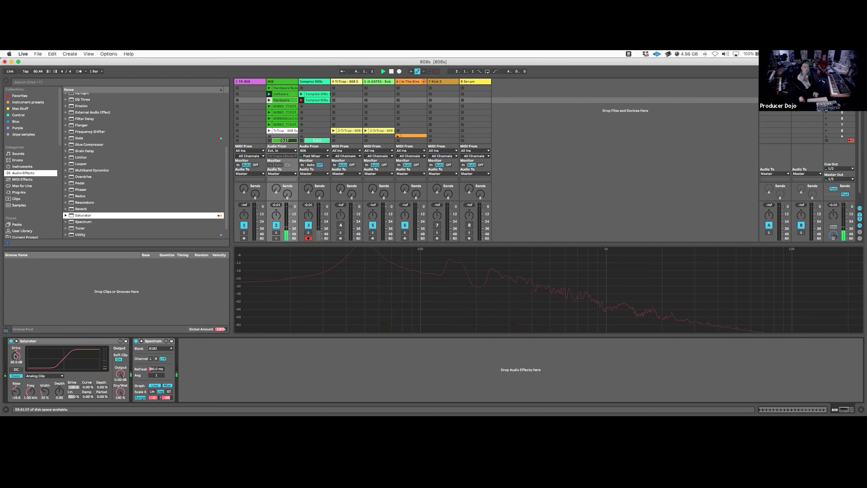
Launch the Software and Hardware clips into the recording, adjust the 808 track's volume, and set the Saturator's Base to -7.43 with Color off
click(269, 94)
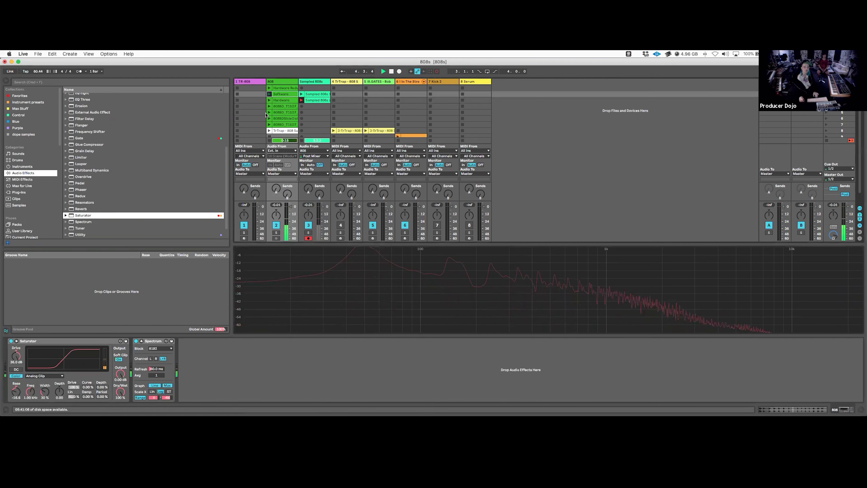
click(269, 100)
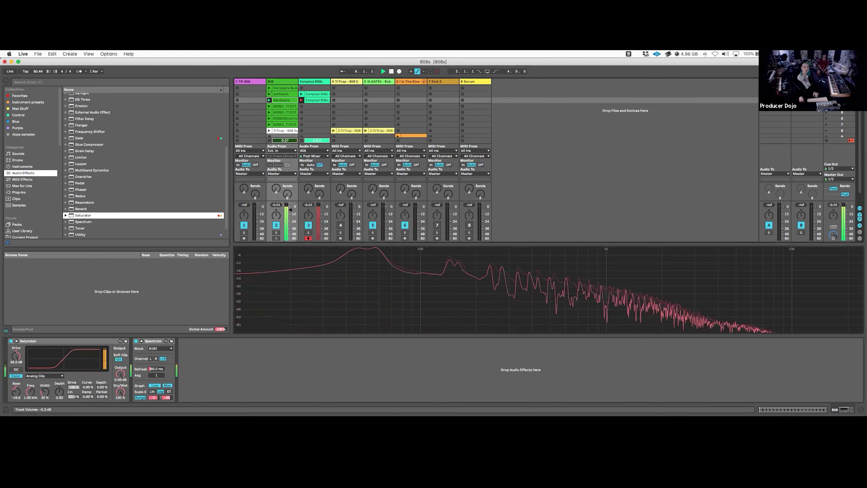
drag(290, 211, 289, 213)
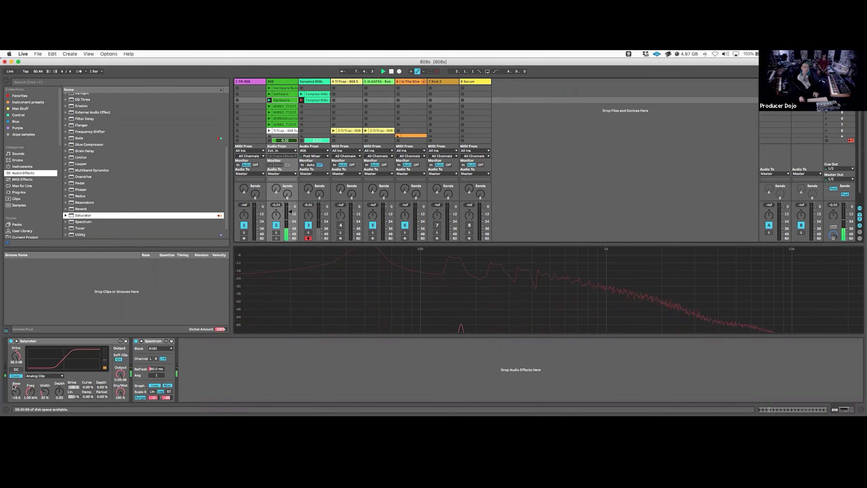
drag(14, 386, 20, 383)
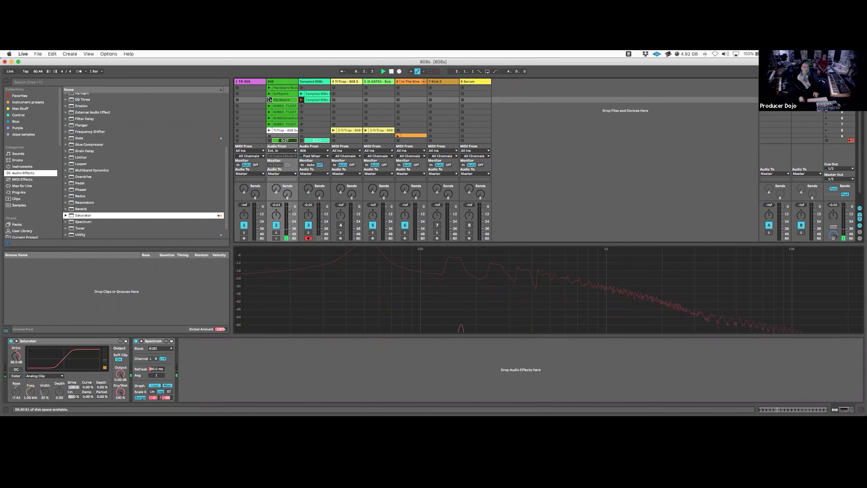
Launch the Software clip, the seventh-slot 808 clip and the TrTrap 808 clip into the recording, and end the recording
click(269, 93)
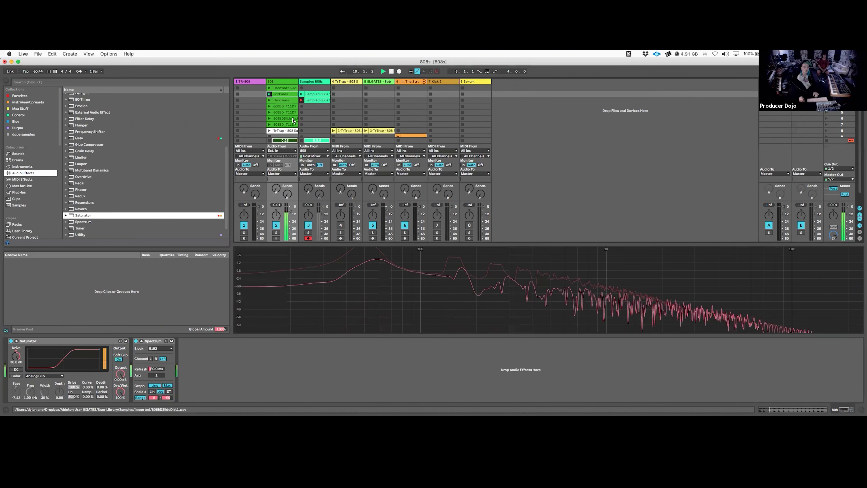
click(269, 124)
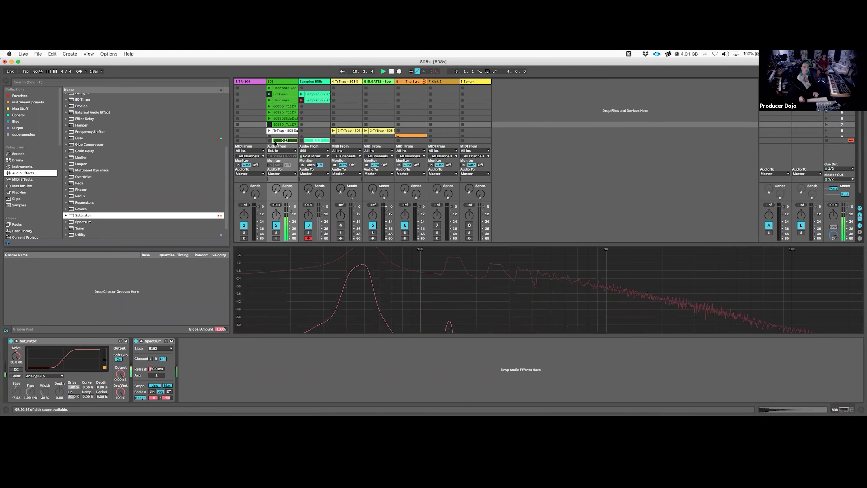
click(269, 130)
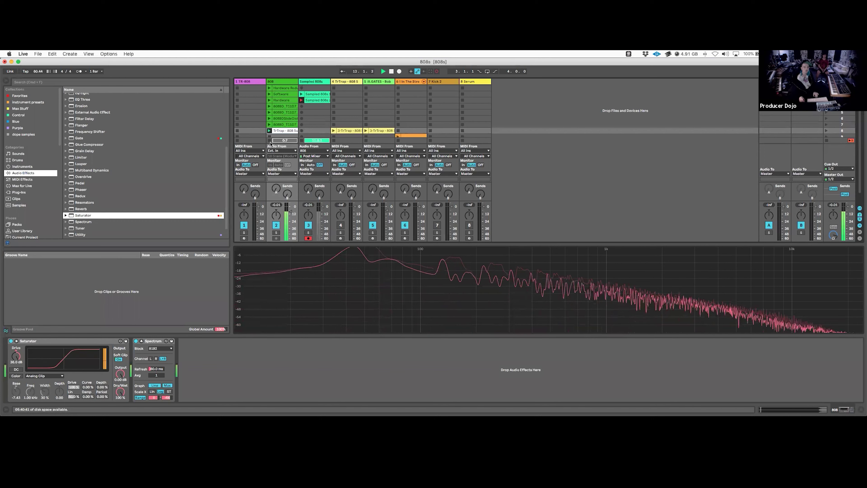
scroll(272, 138, down, 1)
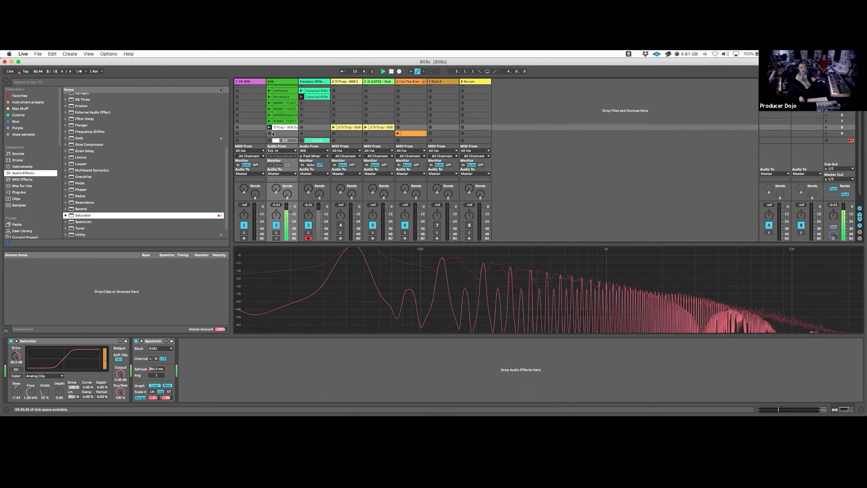
scroll(269, 134, up, 1)
scroll(297, 128, down, 1)
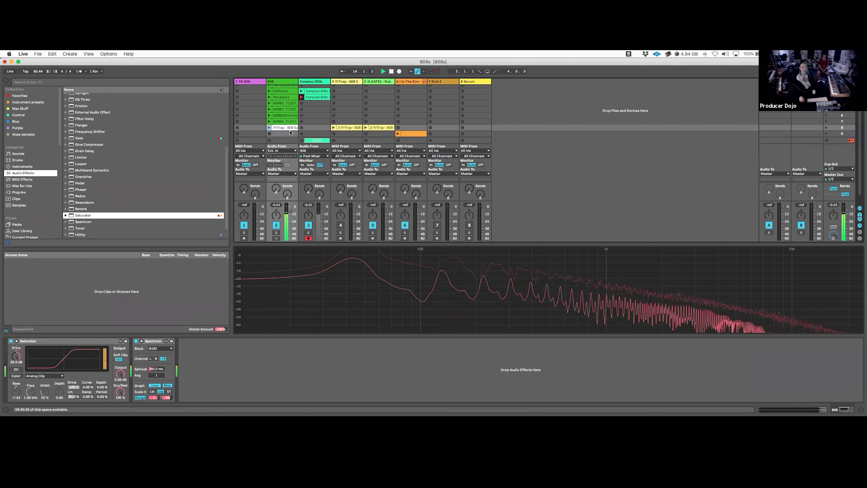
scroll(276, 130, up, 1)
scroll(276, 130, up, 1)
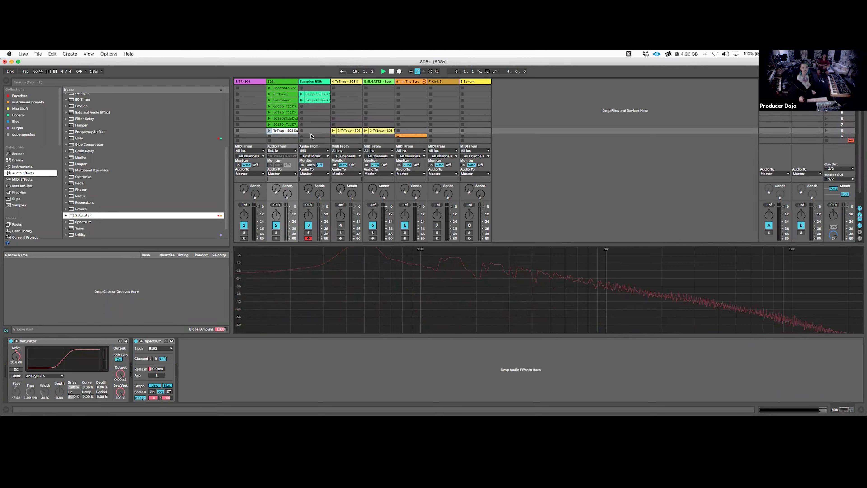
click(108, 399)
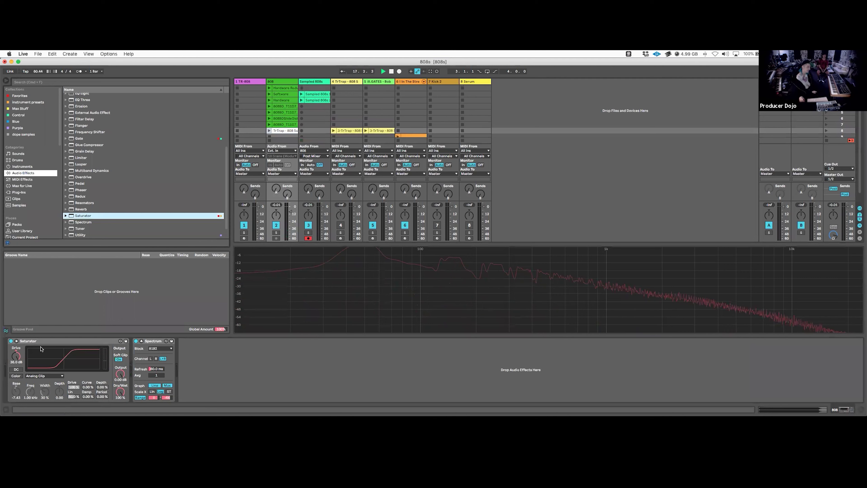